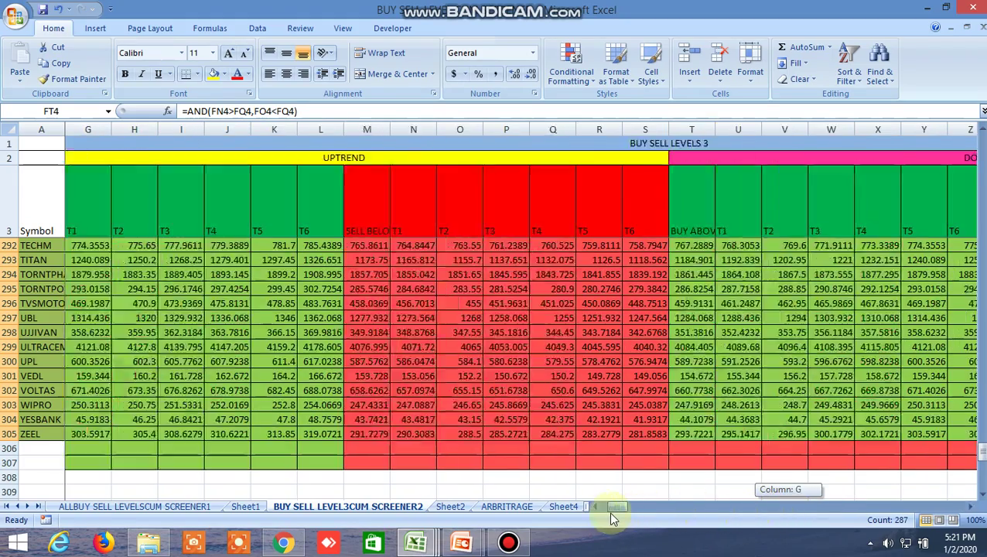
Open the ALLBUY SELL LEVELSCUM SCREENER1 sheet and examine its BUY SELL LEVELS 1 columns
{"action": "left_click", "coordinate": [200, 507]}
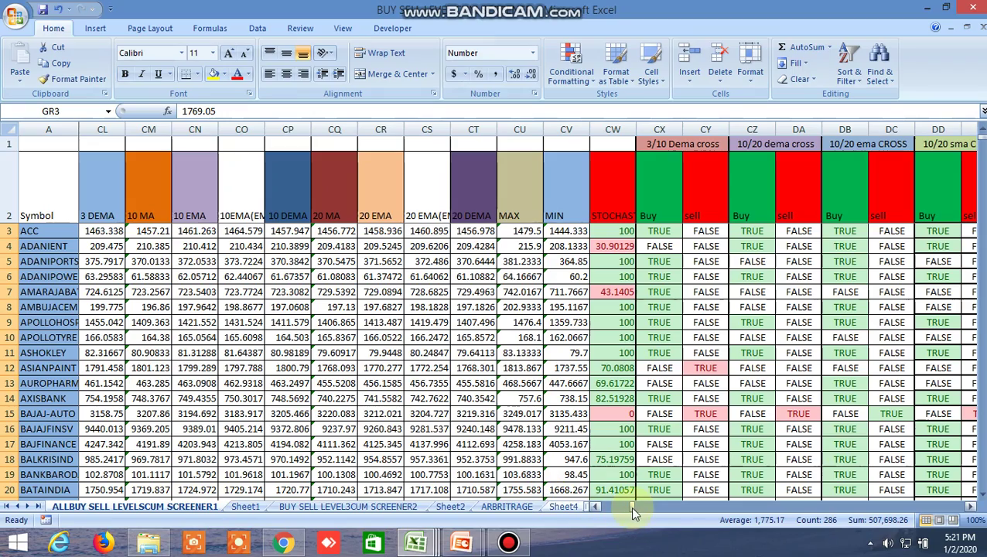
{"action": "left_click_drag", "start_coordinate": [630, 506], "coordinate": [600, 508]}
{"action": "scroll", "coordinate": [428, 407], "scroll_direction": "down", "scroll_amount": 1}
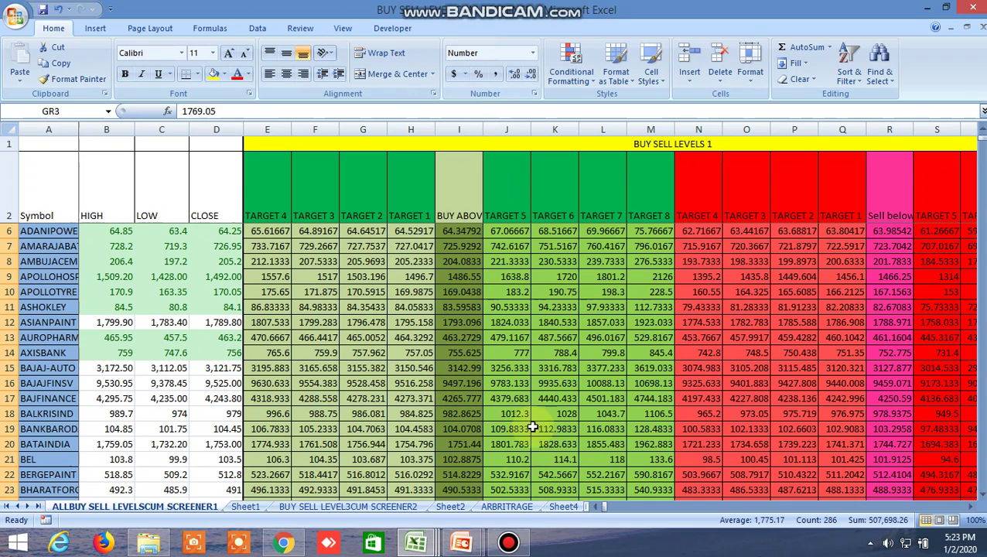
Switch to the BUY SELL LEVEL 3 workbook and select the LOW value of APOLLOTYRE in cell C11
{"action": "mouse_move", "coordinate": [415, 542]}
{"action": "left_click", "coordinate": [344, 474]}
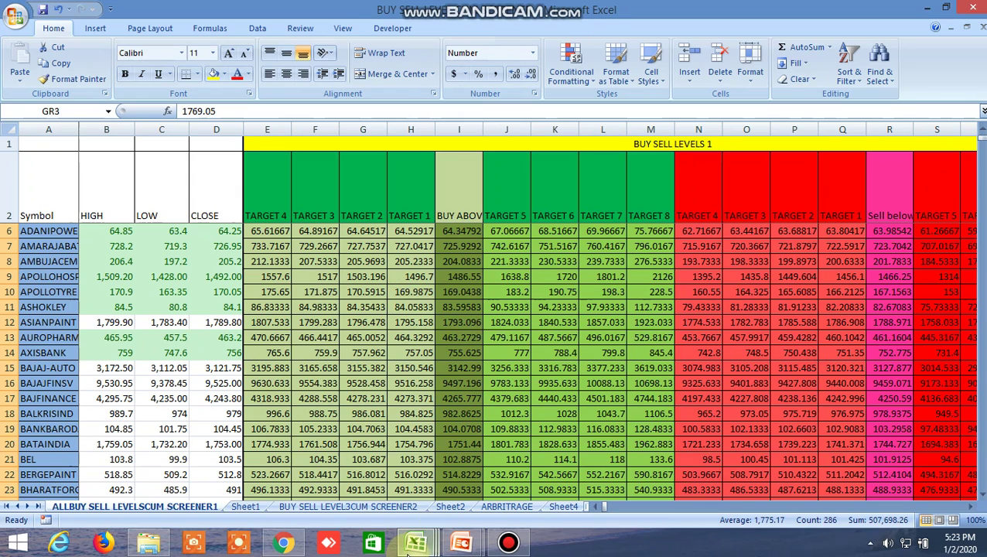
{"action": "mouse_move", "coordinate": [416, 541]}
{"action": "left_click", "coordinate": [191, 465]}
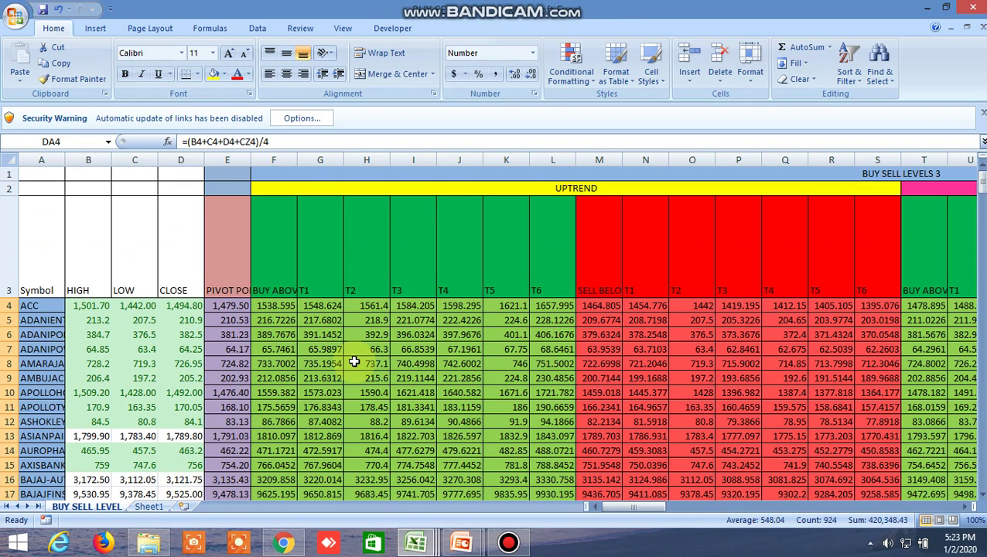
{"action": "left_click", "coordinate": [146, 409]}
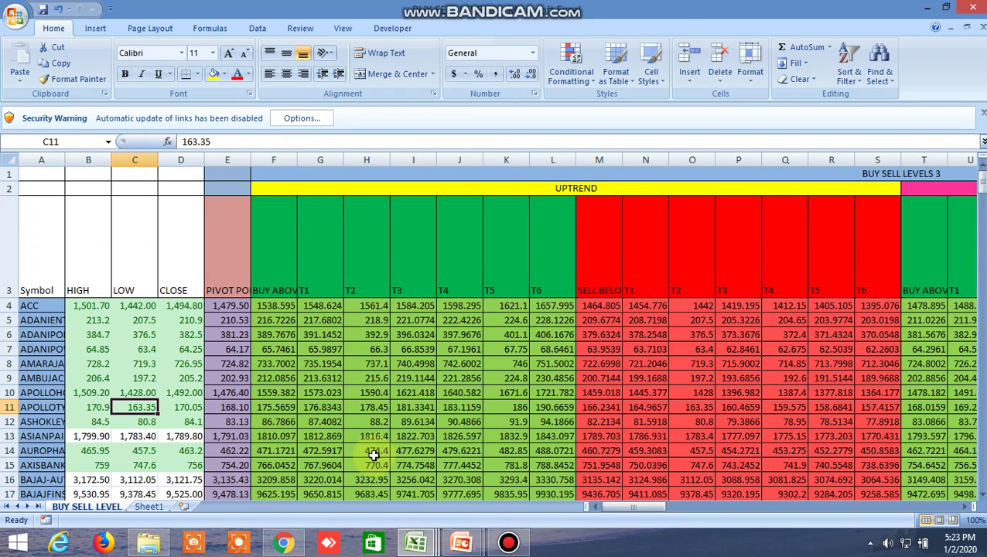
View the first rows of the BUY SELL LEVEL CUM SCREENER workbook and bring up BUY SELL LEVEL CUM SCREENER 1 (9)
{"action": "mouse_move", "coordinate": [417, 541]}
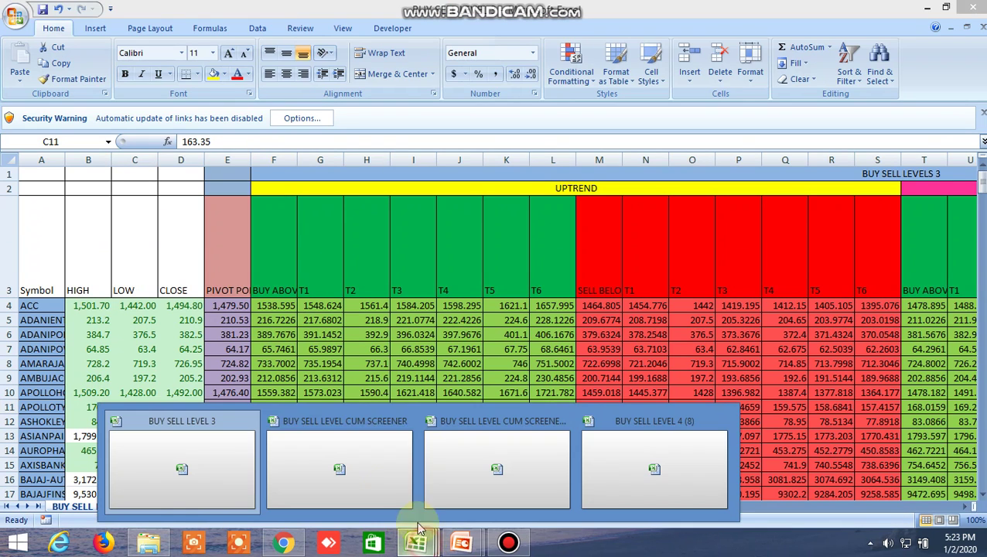
{"action": "left_click", "coordinate": [353, 470]}
{"action": "scroll", "coordinate": [426, 411], "scroll_direction": "up", "scroll_amount": 1}
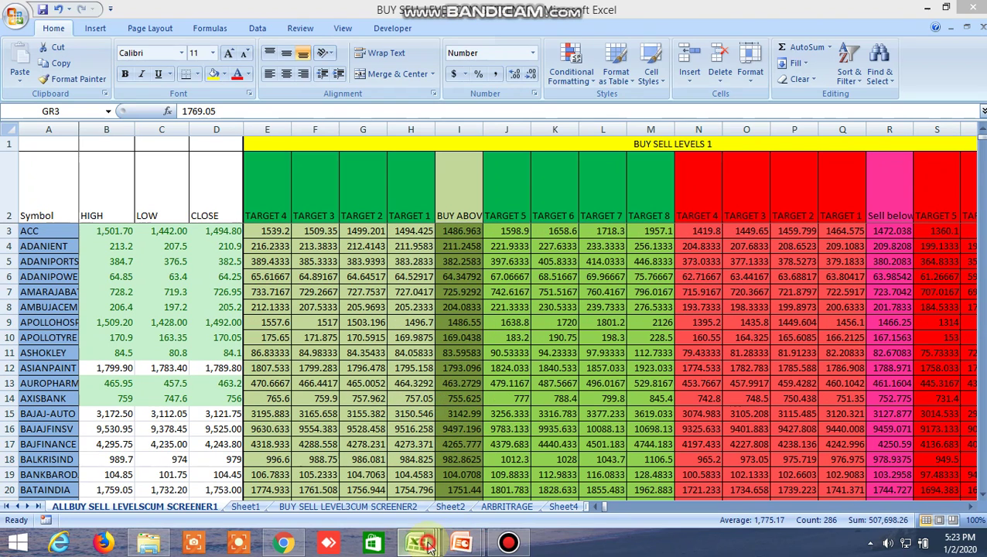
{"action": "mouse_move", "coordinate": [418, 543]}
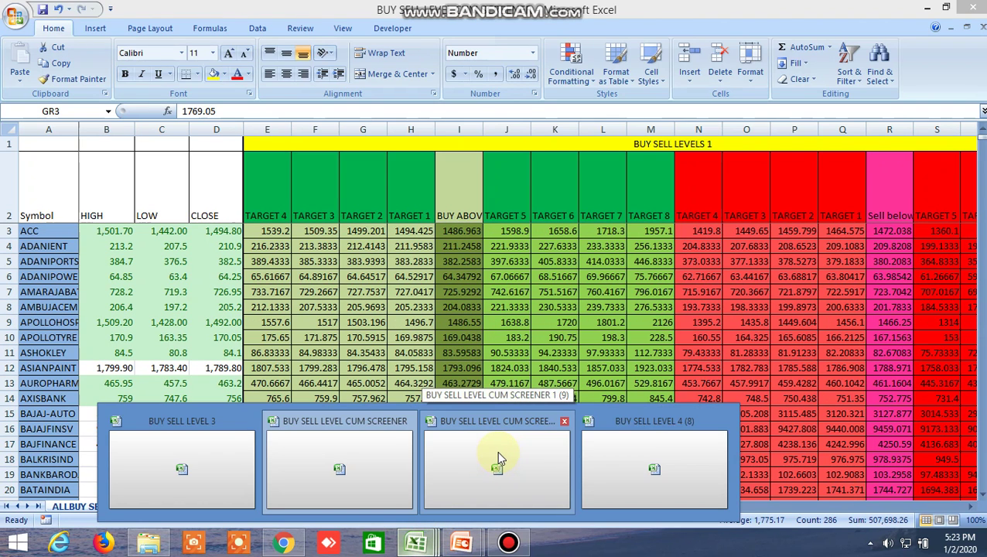
{"action": "left_click", "coordinate": [498, 457]}
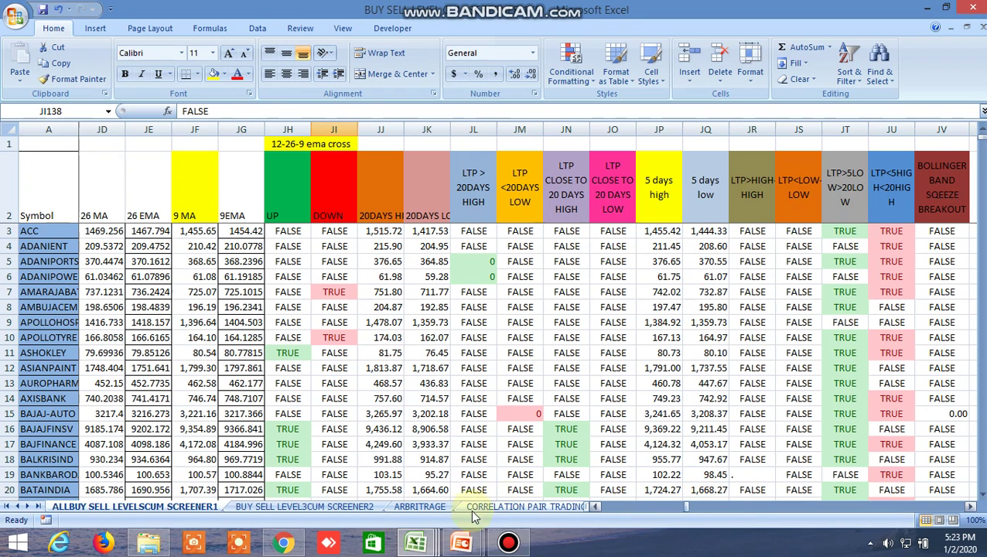
Check the recommended stocks message in the Safe trade WhatsApp group and return to the BUY SELL LEVEL CUM SCREENER 1 (9) workbook
{"action": "mouse_move", "coordinate": [278, 545]}
{"action": "left_click", "coordinate": [374, 457]}
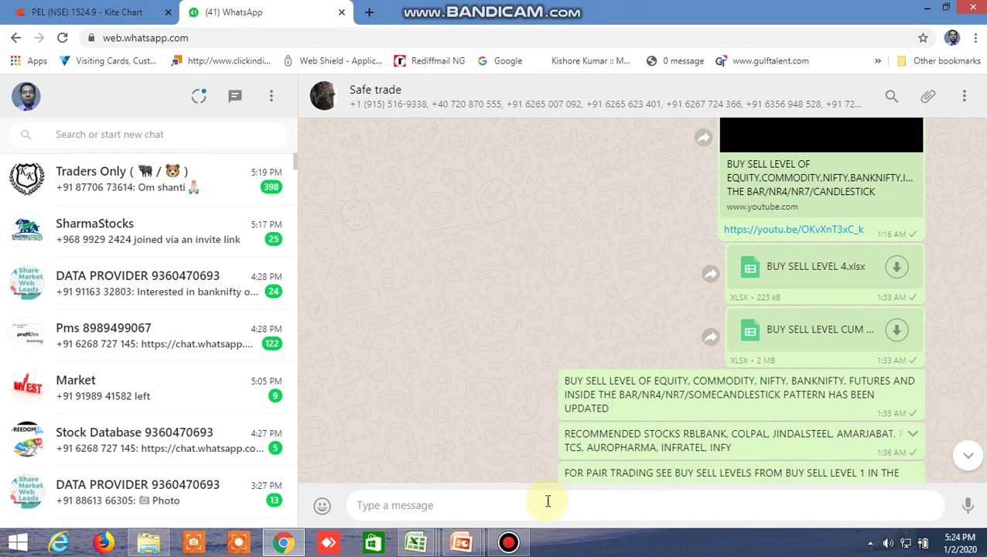
{"action": "left_click", "coordinate": [417, 545]}
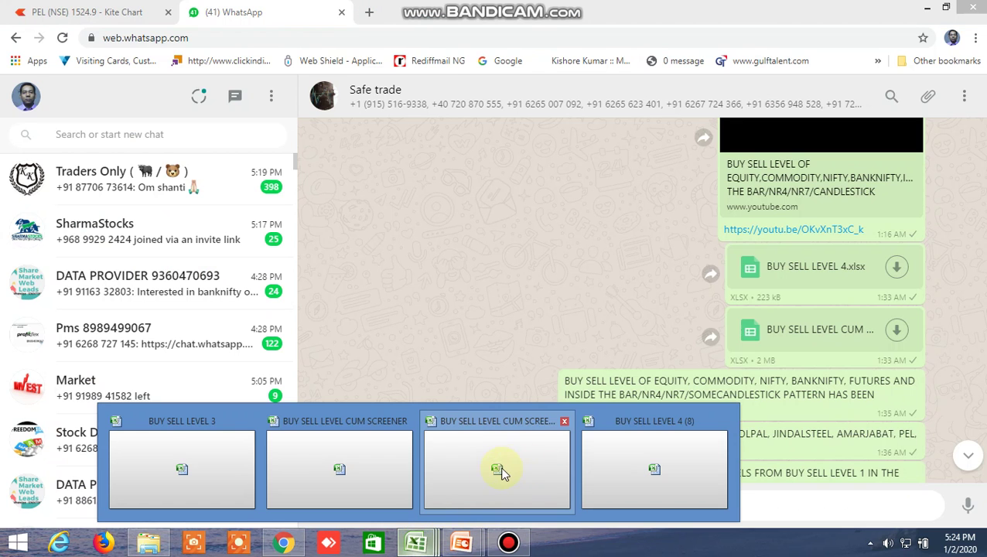
{"action": "left_click", "coordinate": [500, 470]}
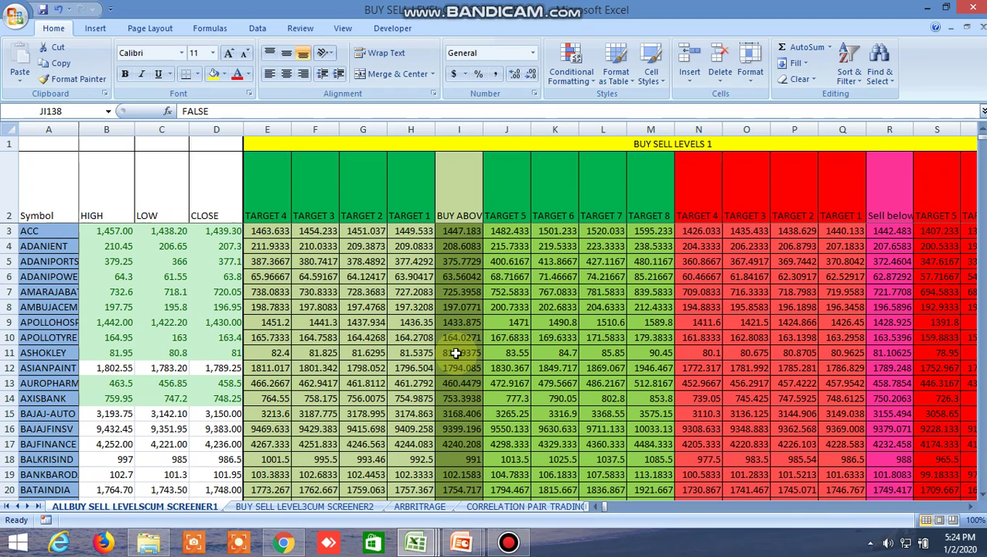
Recheck the recommended stocks in WhatsApp and locate RBLBANK's BUY ABOVE level in the BUY SELL LEVELS 1 section of BUY SELL LEVEL CUM SCREENER 1 (9)
{"action": "left_click", "coordinate": [283, 543]}
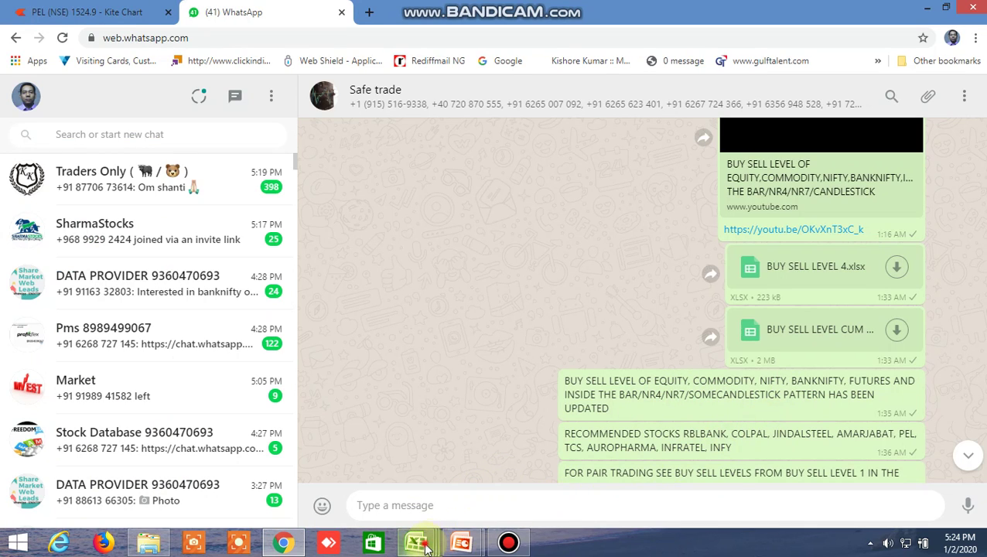
{"action": "mouse_move", "coordinate": [416, 541]}
{"action": "left_click", "coordinate": [518, 483]}
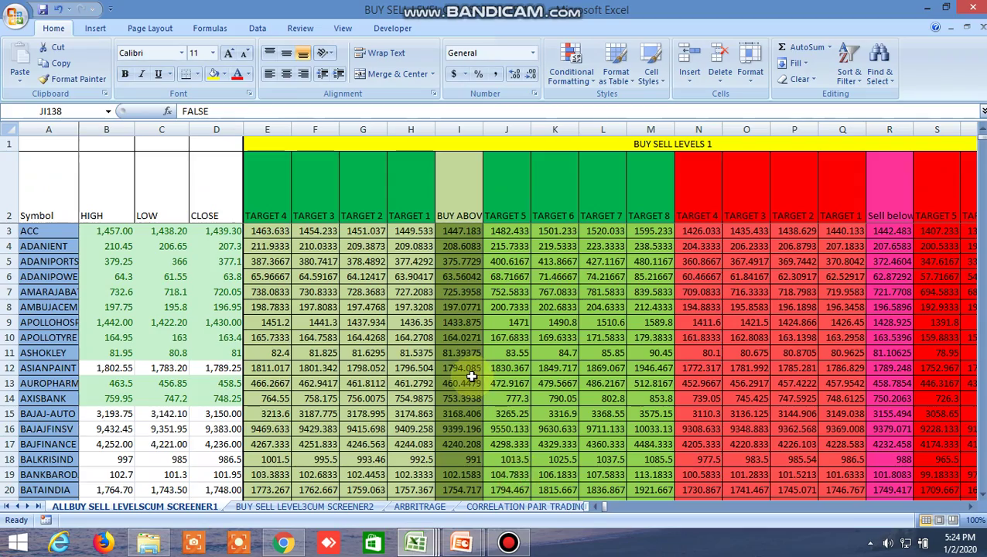
{"action": "scroll", "coordinate": [468, 375], "scroll_direction": "down", "scroll_amount": 11}
{"action": "scroll", "coordinate": [466, 379], "scroll_direction": "down", "scroll_amount": 20}
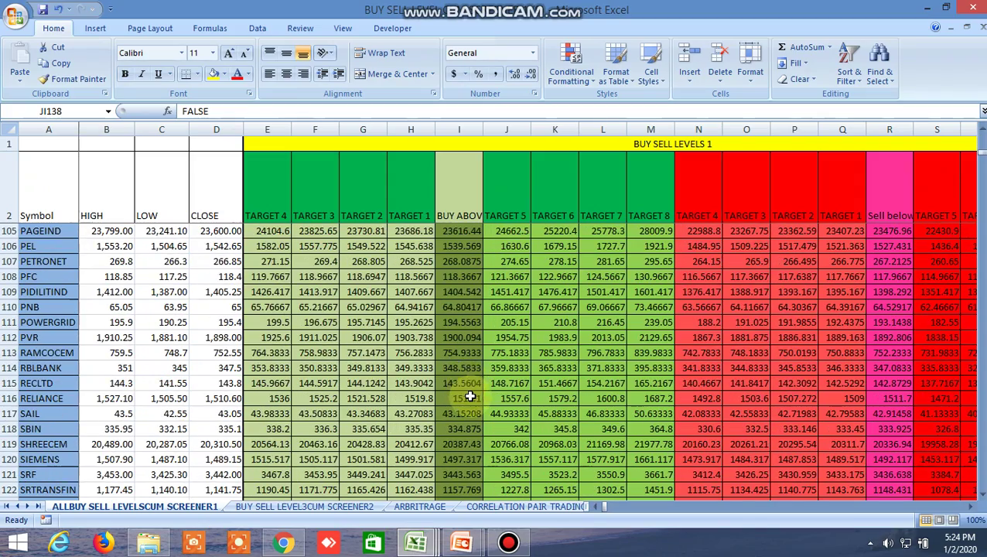
{"action": "scroll", "coordinate": [467, 381], "scroll_direction": "down", "scroll_amount": 2}
{"action": "scroll", "coordinate": [460, 387], "scroll_direction": "up", "scroll_amount": 3}
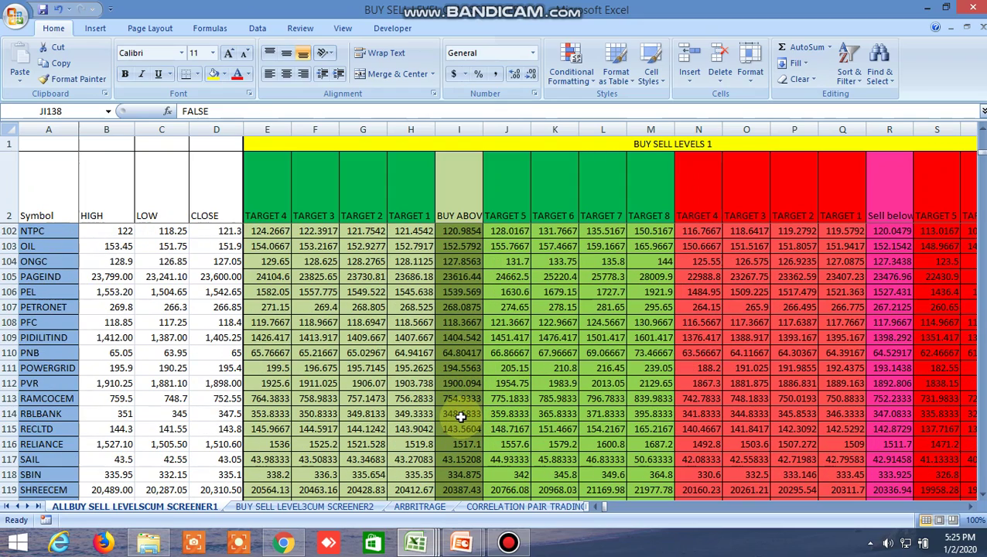
{"action": "left_click", "coordinate": [461, 415]}
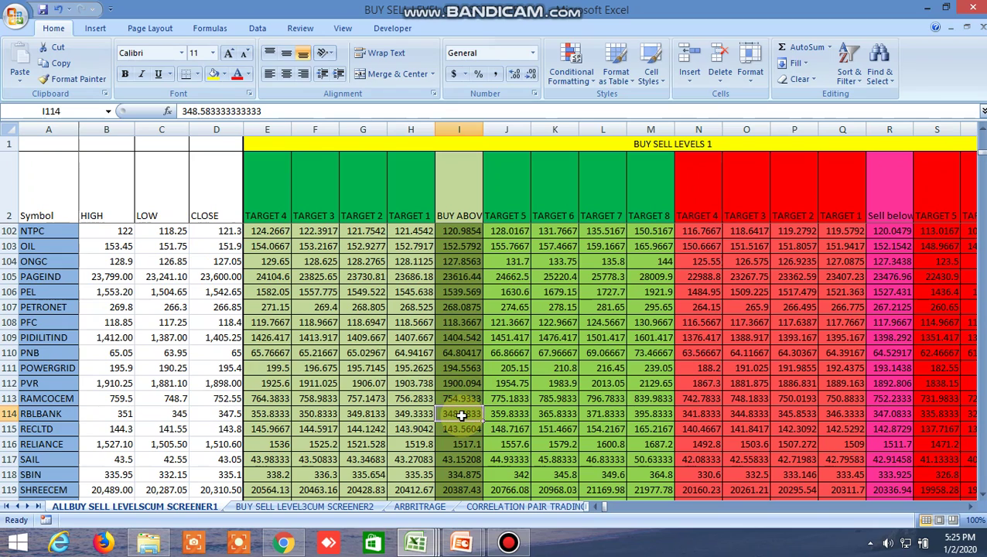
{"action": "left_click", "coordinate": [461, 399]}
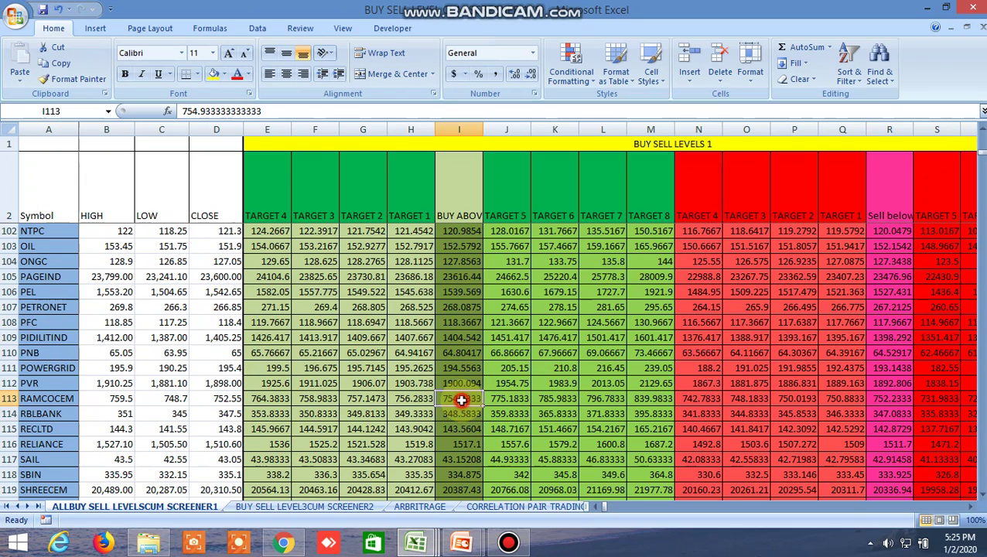
{"action": "left_click", "coordinate": [461, 414]}
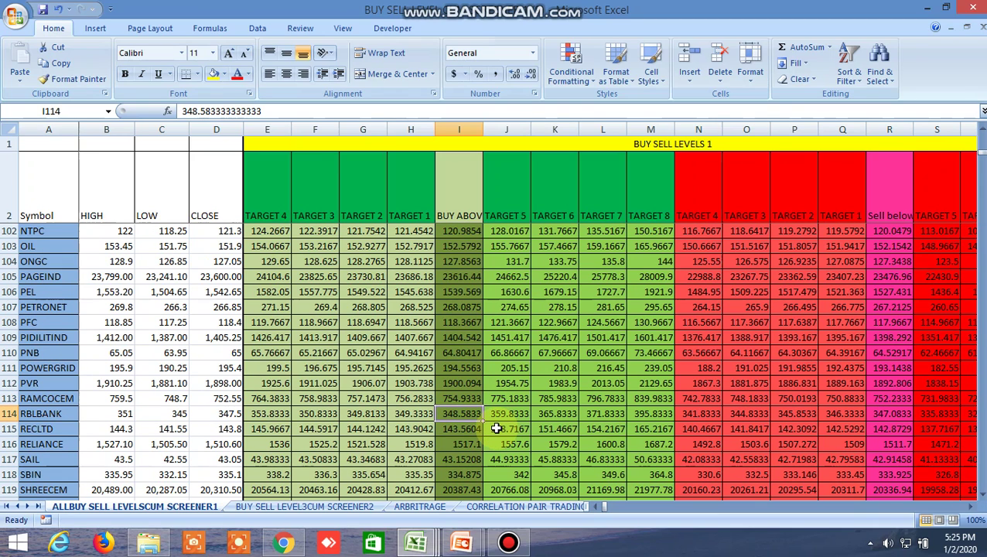
Consult the WhatsApp recommendations again and select RBLBANK's Sell below level in the BUY SELL LEVEL CUM SCREENER 1 (9) workbook
{"action": "left_click", "coordinate": [287, 545]}
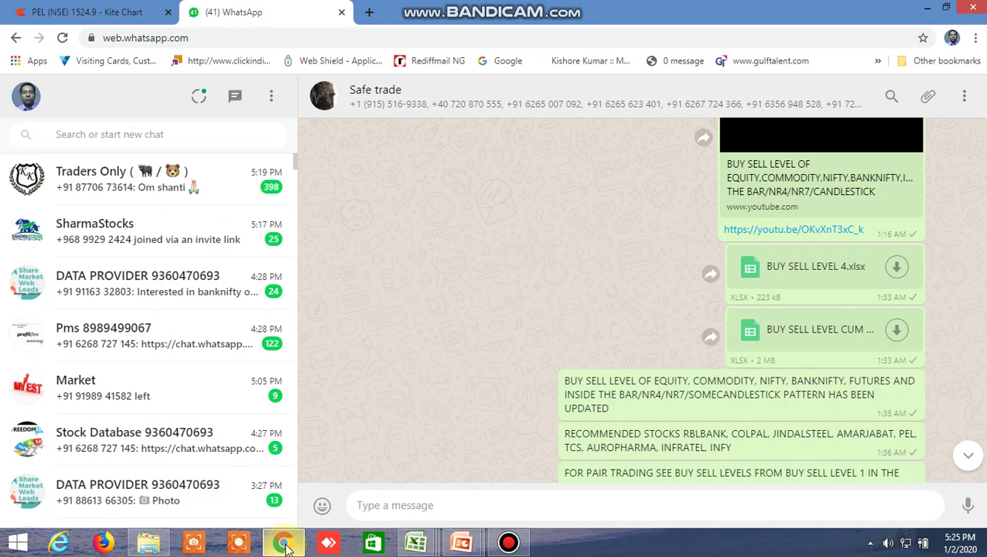
{"action": "mouse_move", "coordinate": [418, 544]}
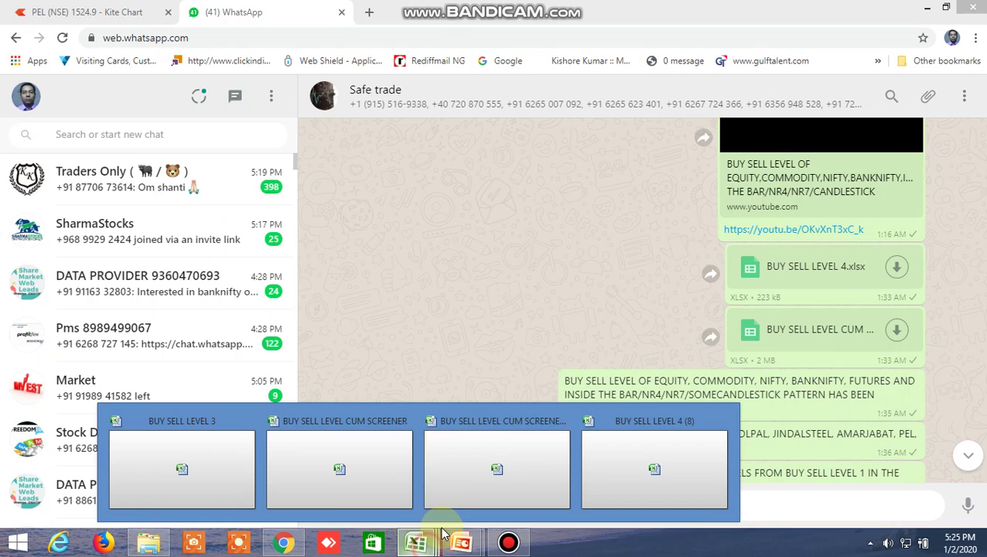
{"action": "left_click", "coordinate": [480, 471]}
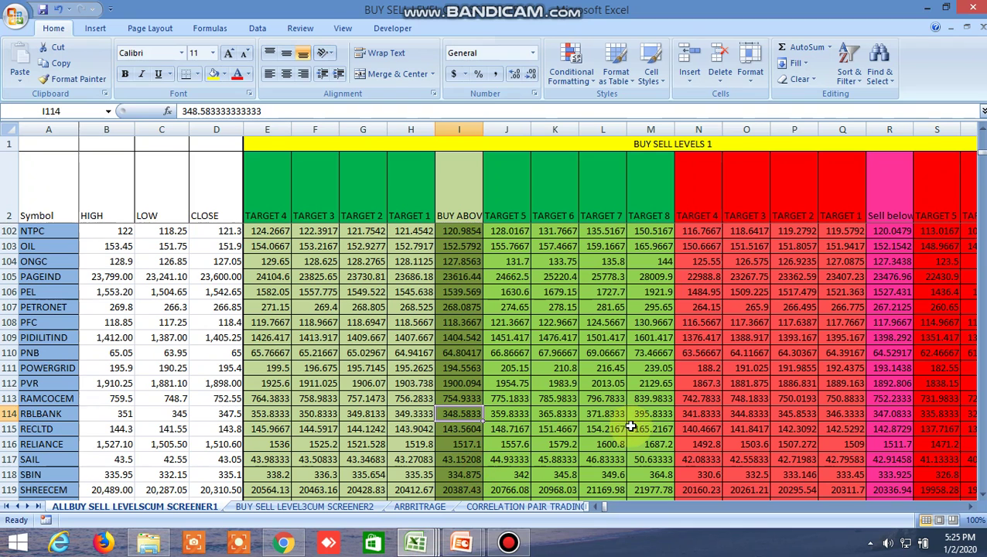
{"action": "left_click", "coordinate": [891, 415]}
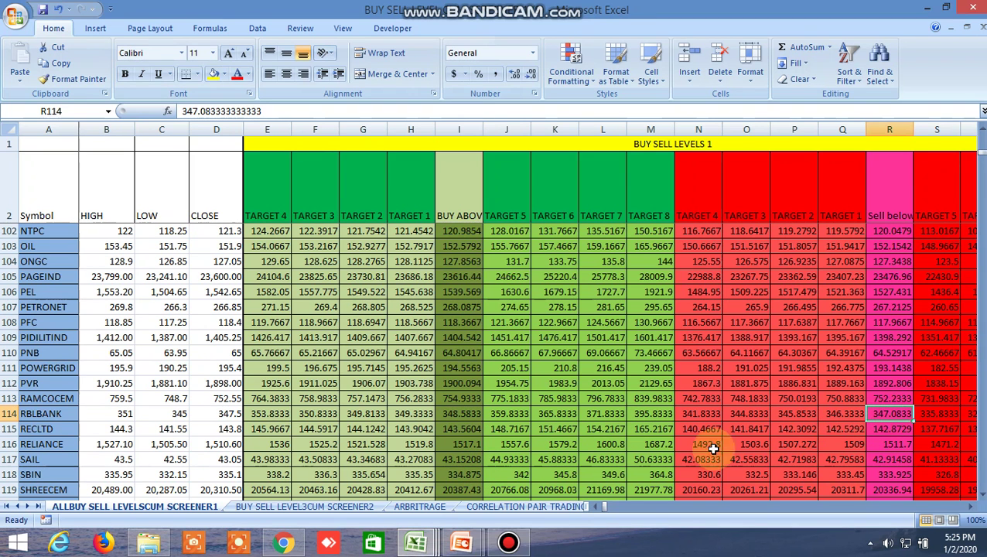
Examine RBLBANK's buy level in column F and sell level in column M of the BUY SELL LEVEL 4 (8) workbook
{"action": "mouse_move", "coordinate": [415, 544]}
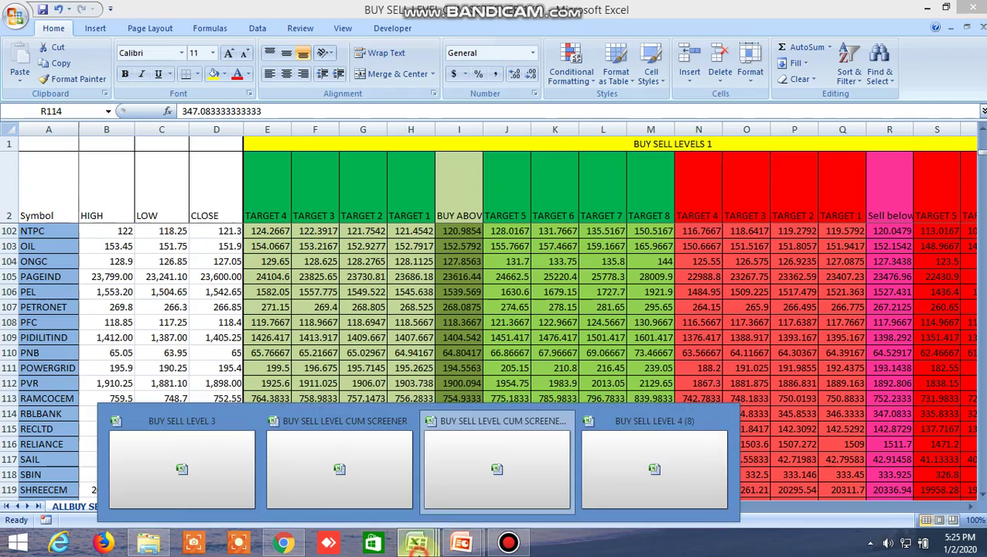
{"action": "left_click", "coordinate": [648, 476]}
{"action": "scroll", "coordinate": [430, 404], "scroll_direction": "down", "scroll_amount": 5}
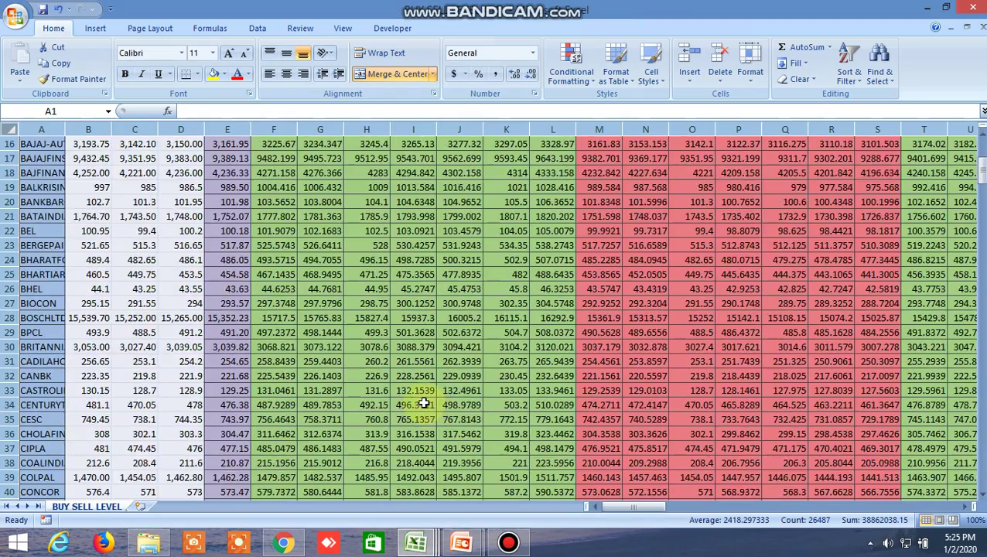
{"action": "scroll", "coordinate": [424, 403], "scroll_direction": "down", "scroll_amount": 5}
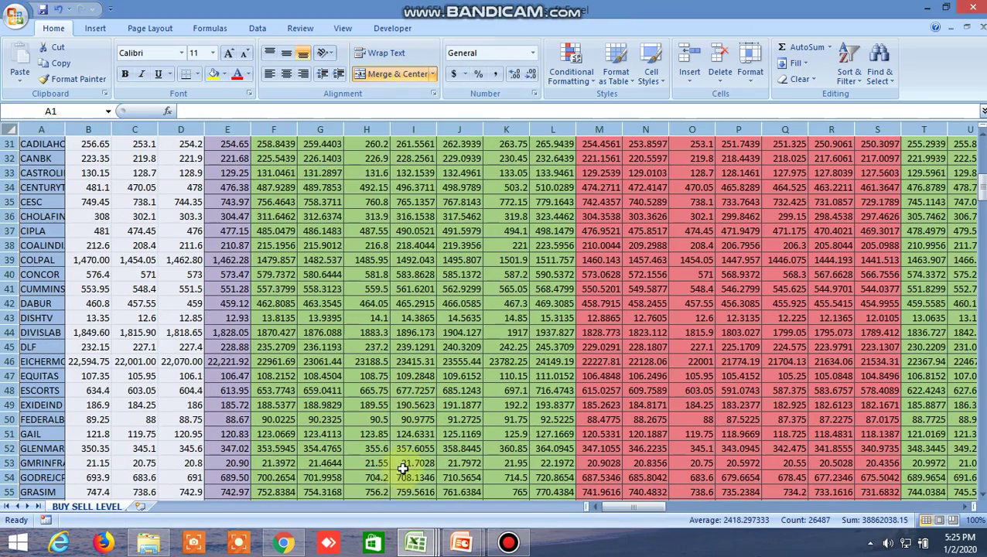
{"action": "scroll", "coordinate": [360, 370], "scroll_direction": "down", "scroll_amount": 16}
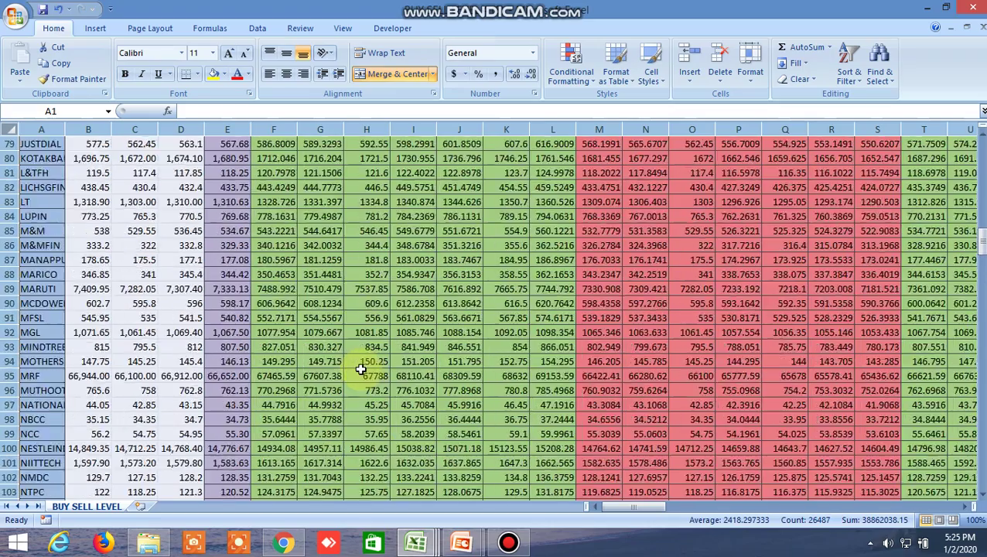
{"action": "scroll", "coordinate": [361, 370], "scroll_direction": "down", "scroll_amount": 8}
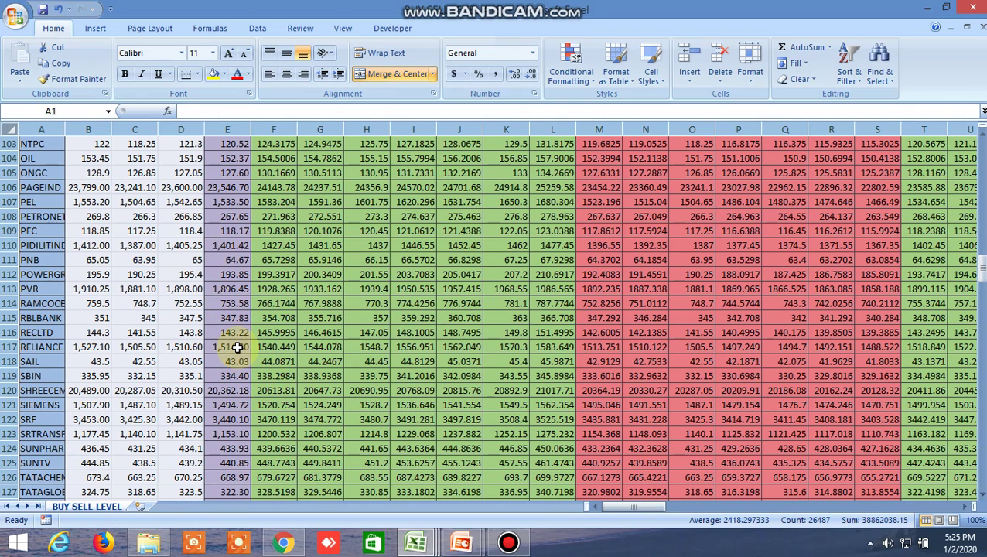
{"action": "left_click", "coordinate": [279, 319]}
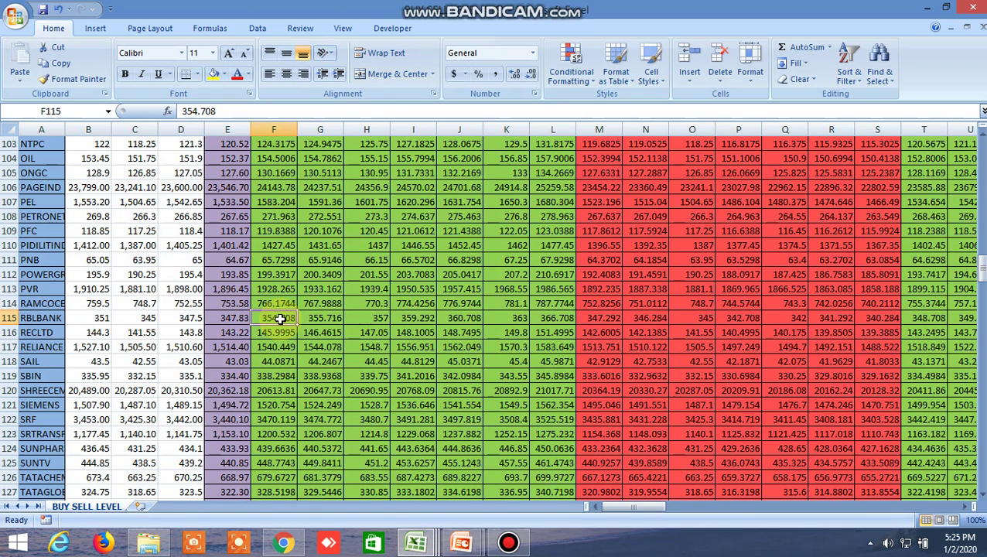
{"action": "left_click", "coordinate": [588, 322]}
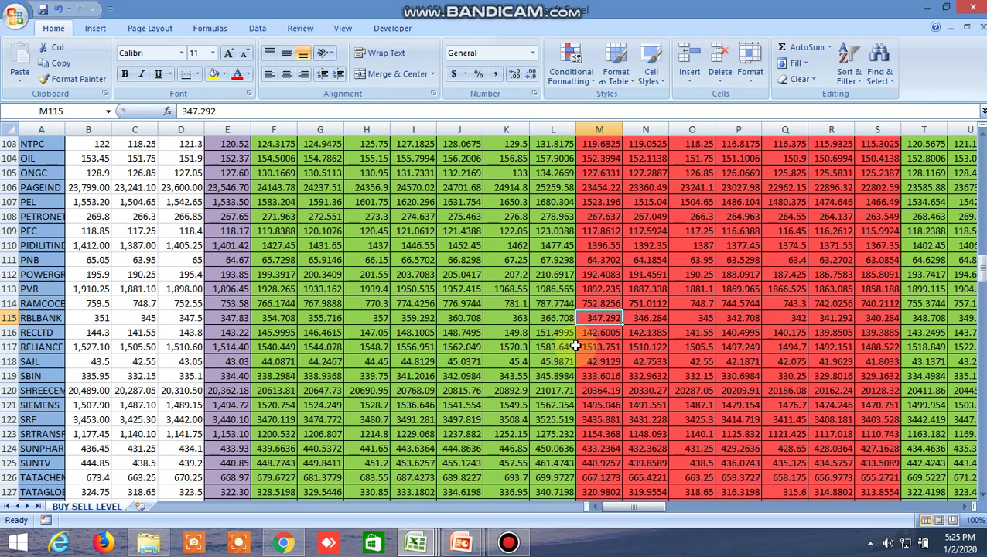
Bring up the Kite chart tab in Chrome and select RBLBANK's HIGH value in the BUY SELL LEVEL CUM SCREENER workbook
{"action": "left_click", "coordinate": [288, 545]}
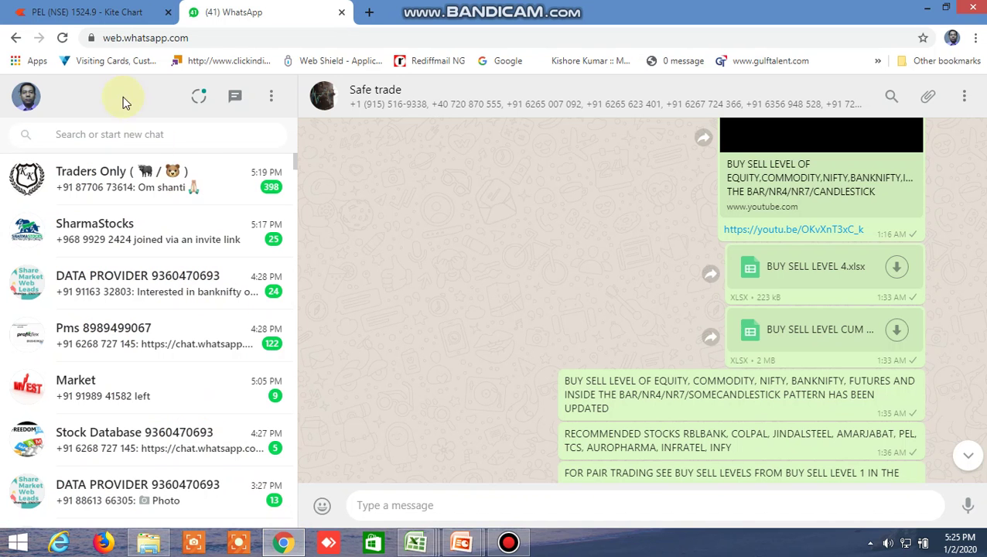
{"action": "left_click", "coordinate": [111, 12]}
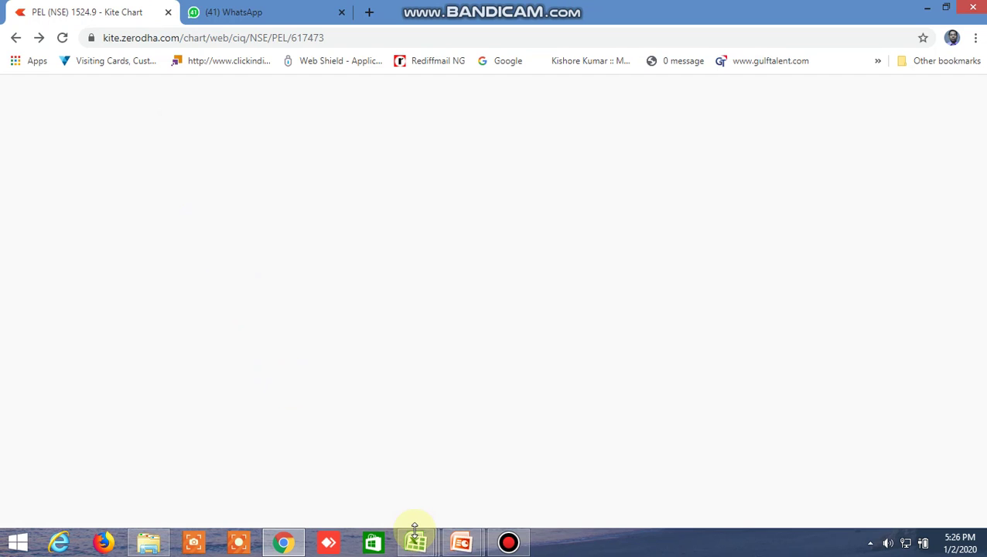
{"action": "mouse_move", "coordinate": [415, 530]}
{"action": "left_click", "coordinate": [341, 465]}
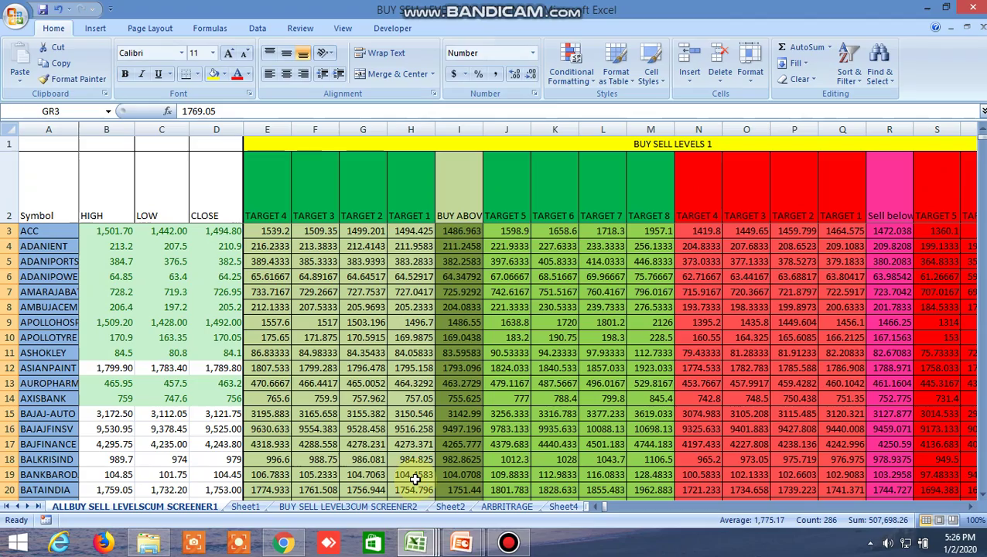
{"action": "scroll", "coordinate": [416, 479], "scroll_direction": "down", "scroll_amount": 20}
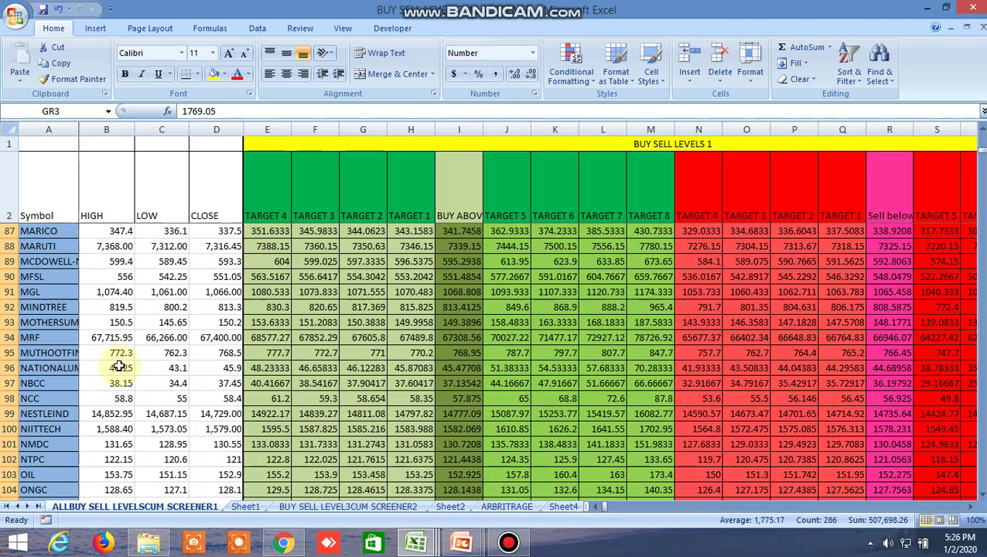
{"action": "scroll", "coordinate": [118, 366], "scroll_direction": "down", "scroll_amount": 6}
{"action": "left_click", "coordinate": [119, 367]}
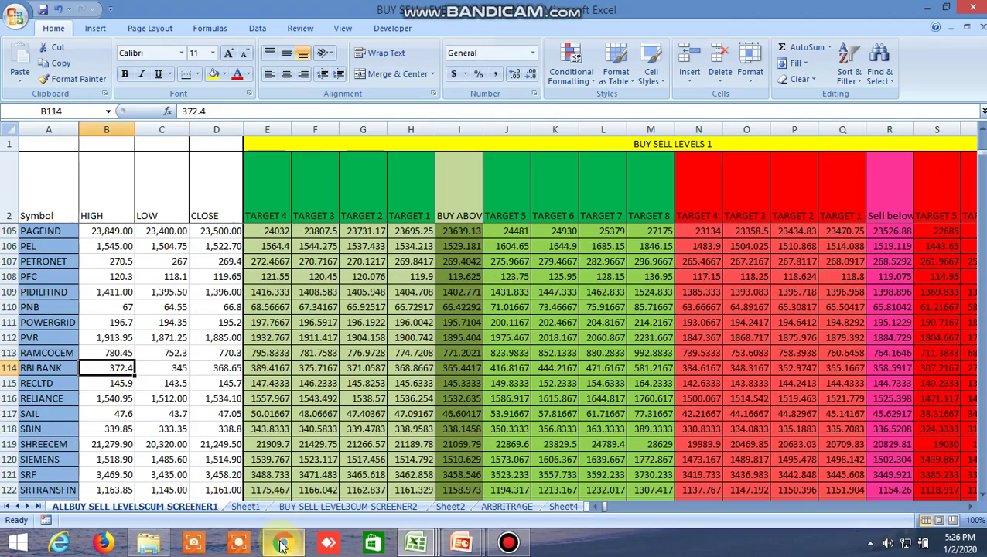
Select RBLBANK's LOW value in the workbook and look through the Kite watchlist in Chrome
{"action": "mouse_move", "coordinate": [282, 545]}
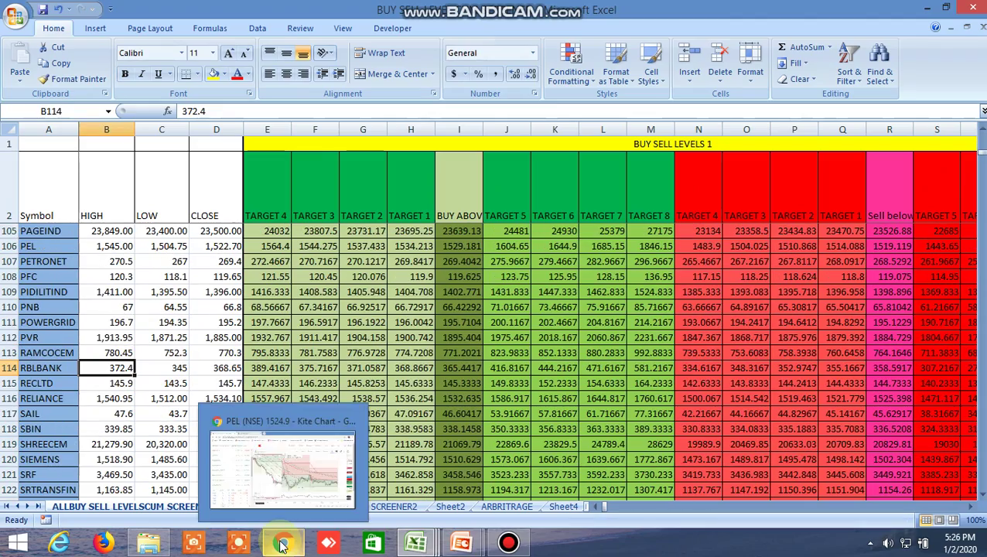
{"action": "left_click", "coordinate": [181, 368]}
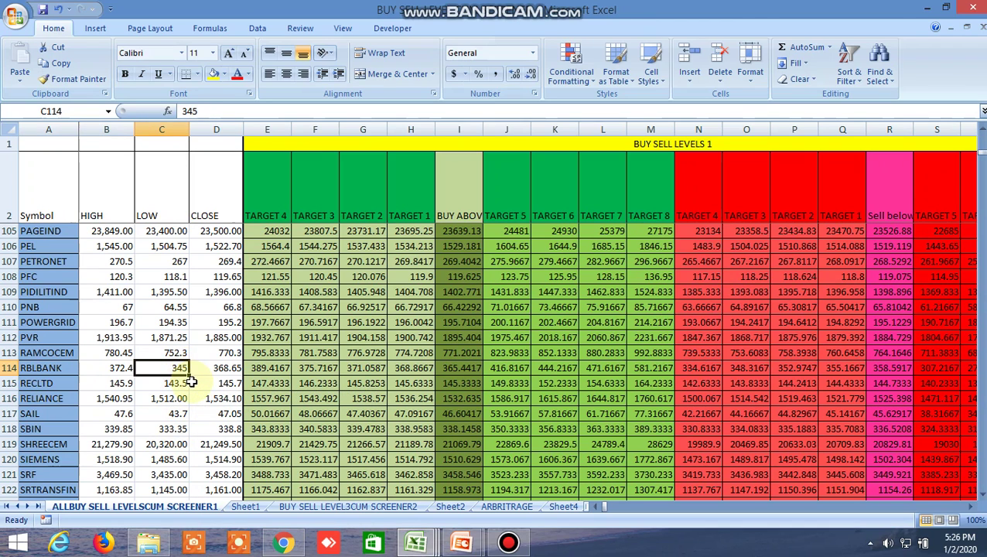
{"action": "mouse_move", "coordinate": [415, 543]}
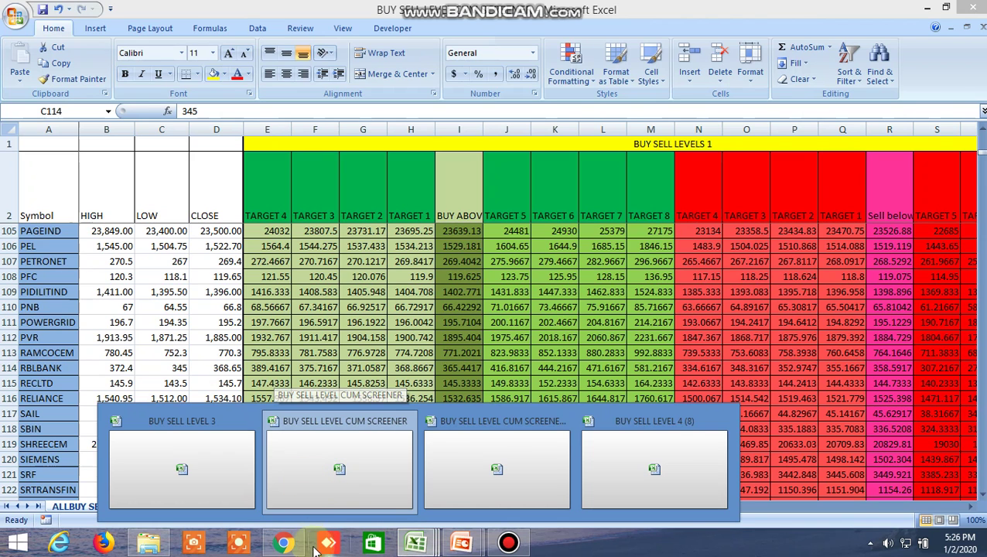
{"action": "left_click", "coordinate": [280, 544]}
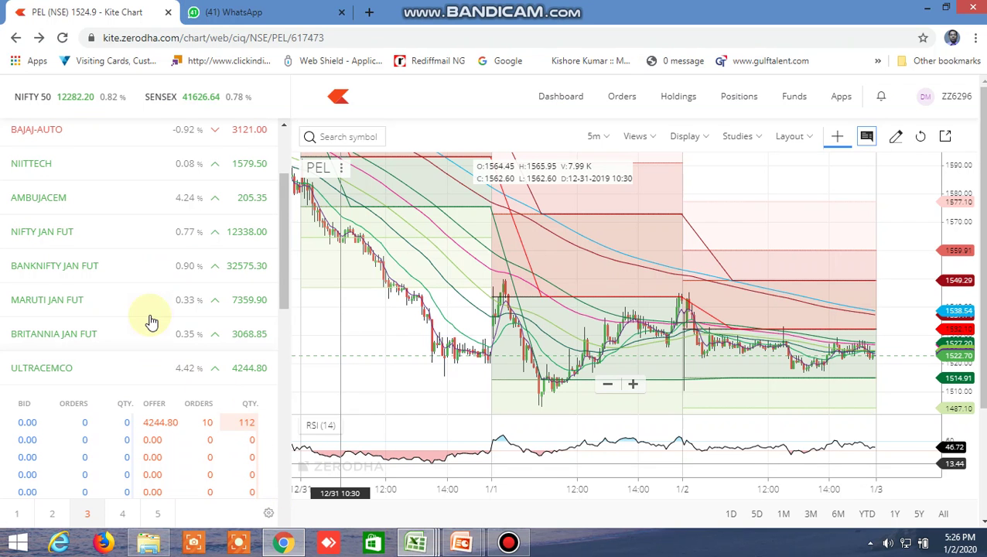
{"action": "scroll", "coordinate": [150, 321], "scroll_direction": "down", "scroll_amount": 5}
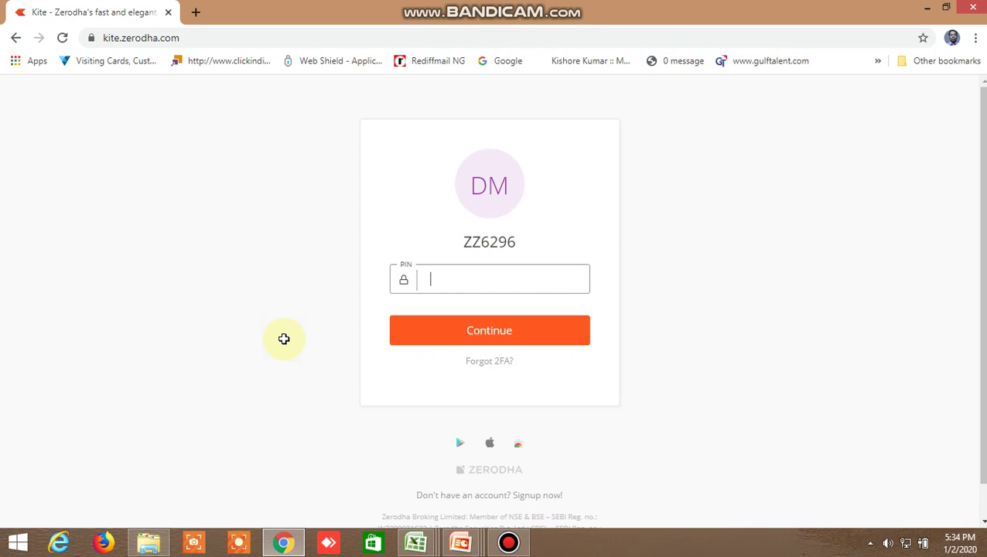
Open APOLLOHOSP's chart in Kite at the 1-day interval and bring the December to January candles into close view
{"action": "left_click", "coordinate": [284, 543]}
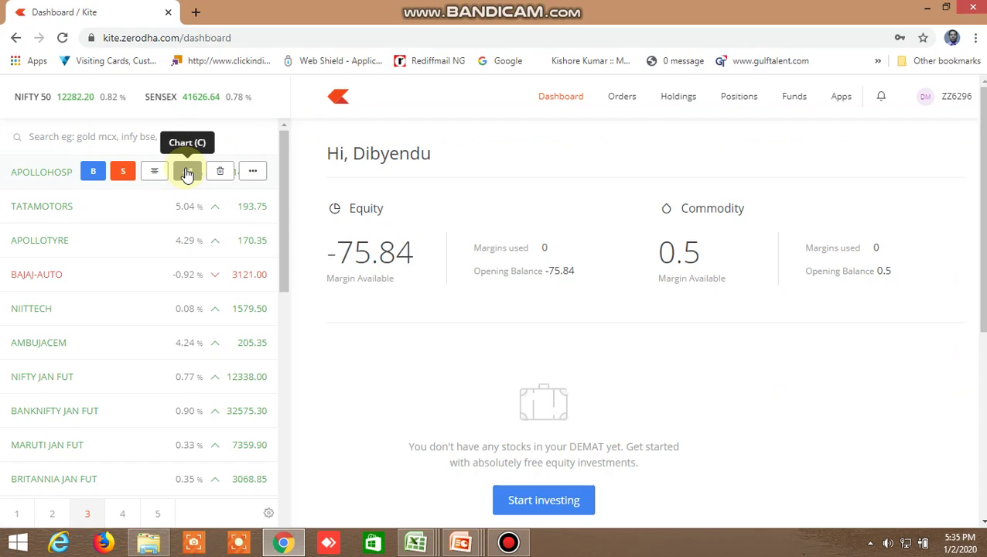
{"action": "left_click", "coordinate": [187, 170]}
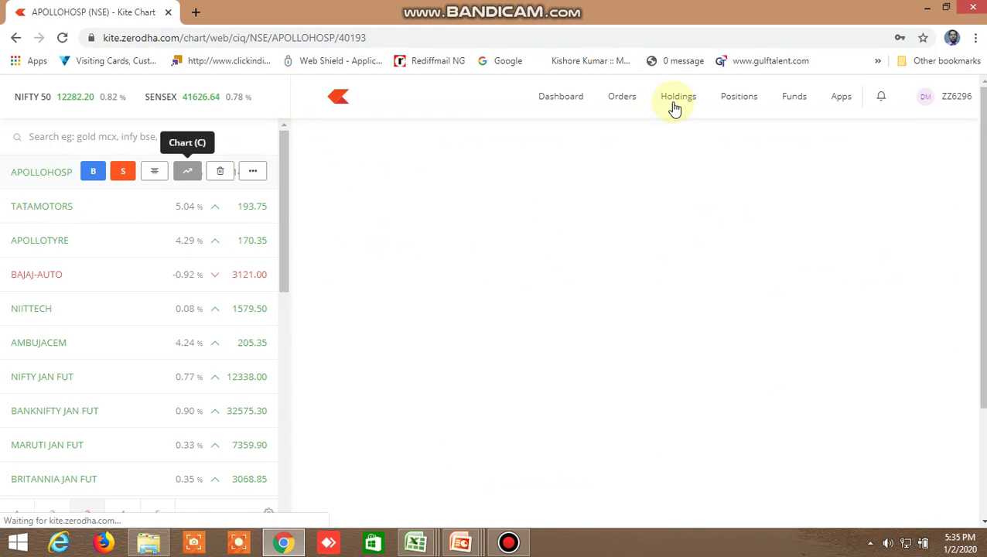
{"action": "left_click", "coordinate": [607, 138]}
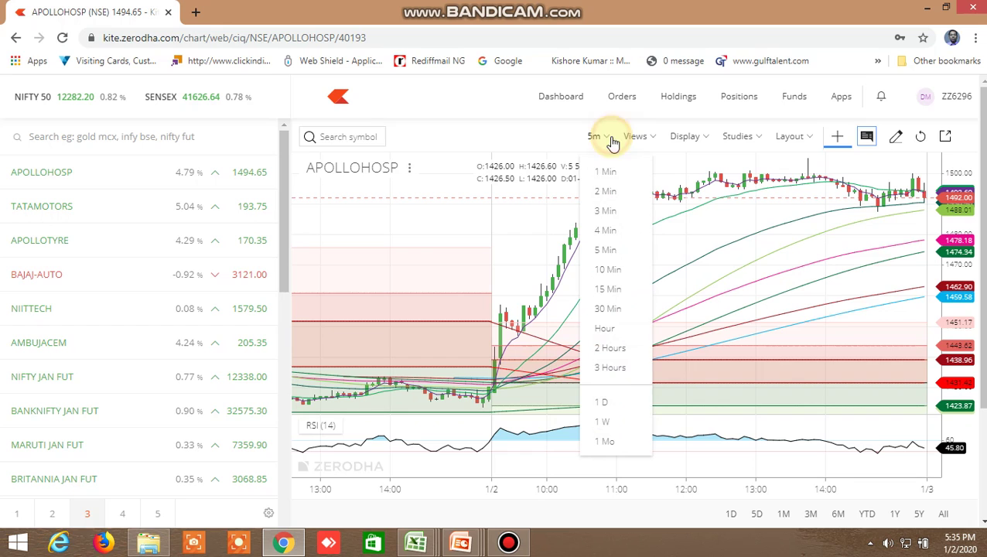
{"action": "left_click", "coordinate": [605, 401]}
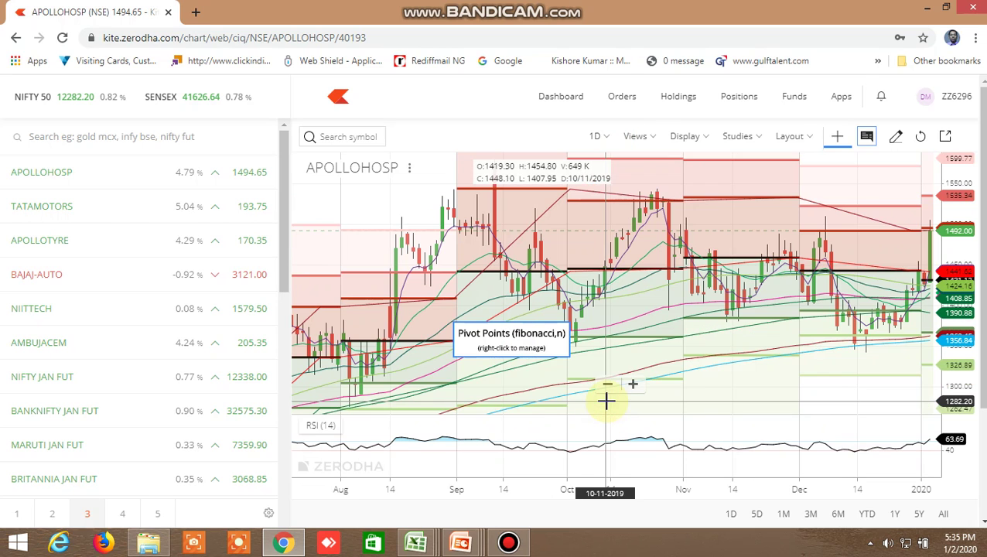
{"action": "scroll", "coordinate": [815, 393], "scroll_direction": "up", "scroll_amount": 5}
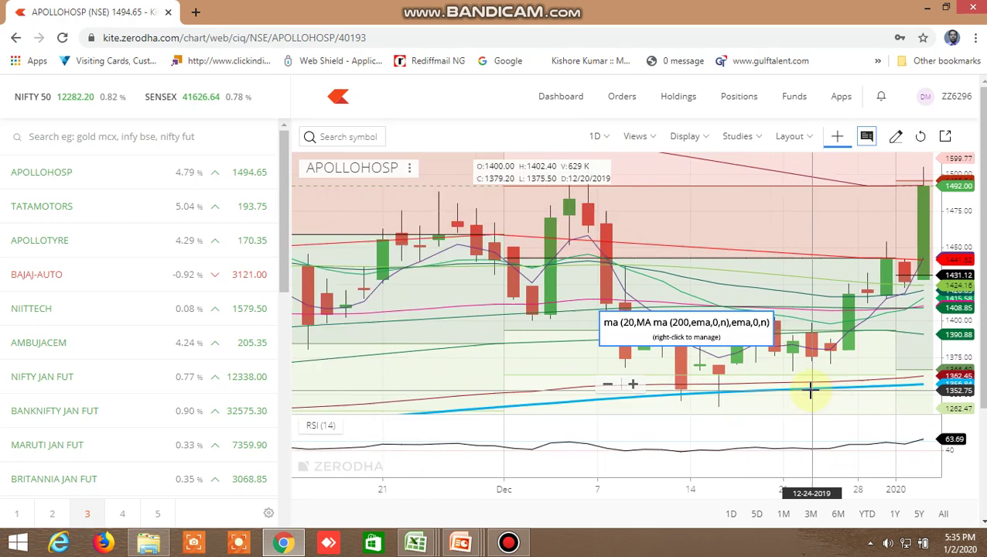
{"action": "scroll", "coordinate": [811, 393], "scroll_direction": "up", "scroll_amount": 2}
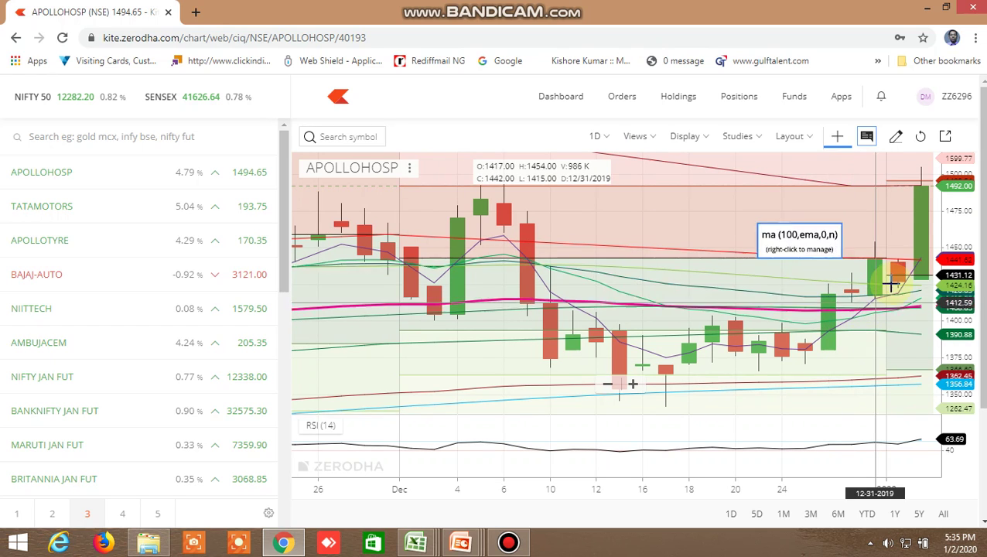
Change the chart's 100-period exponential moving average to the simple type
{"action": "left_click", "coordinate": [758, 137]}
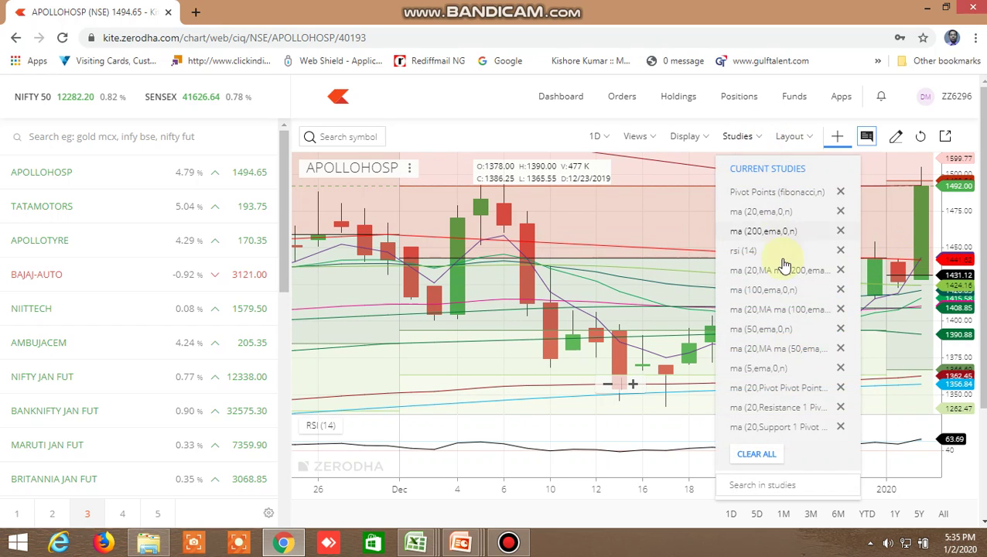
{"action": "left_click", "coordinate": [781, 292]}
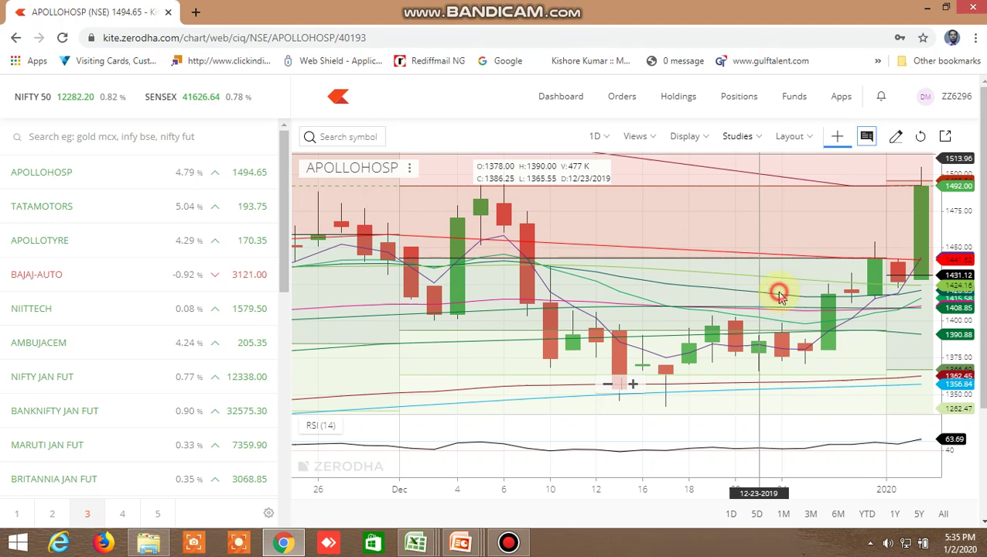
{"action": "left_click", "coordinate": [685, 295]}
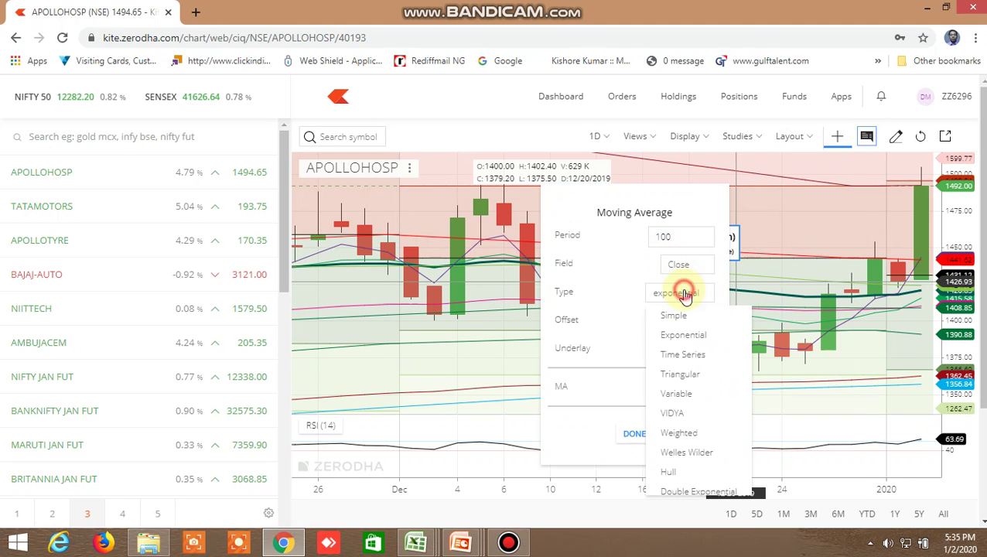
{"action": "left_click", "coordinate": [686, 321]}
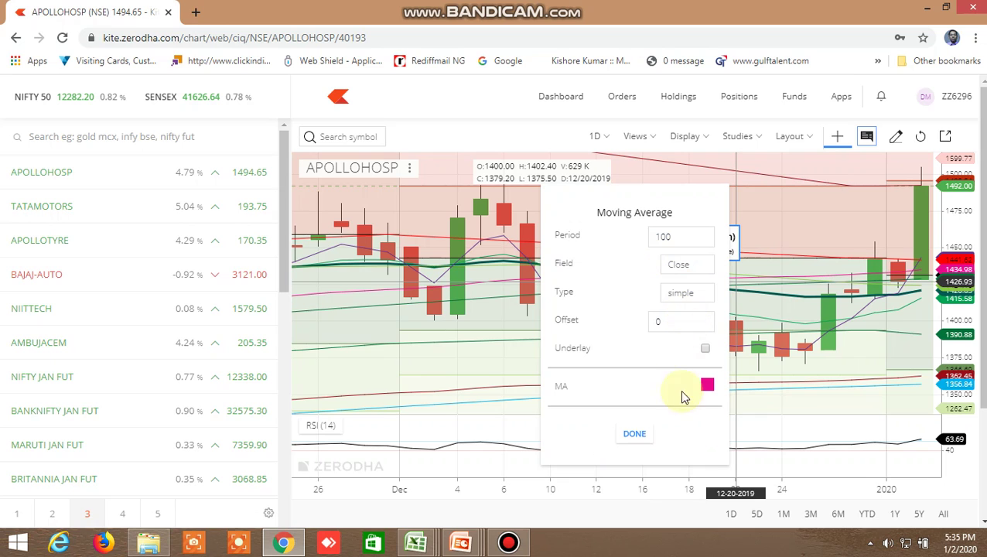
{"action": "left_click", "coordinate": [639, 434]}
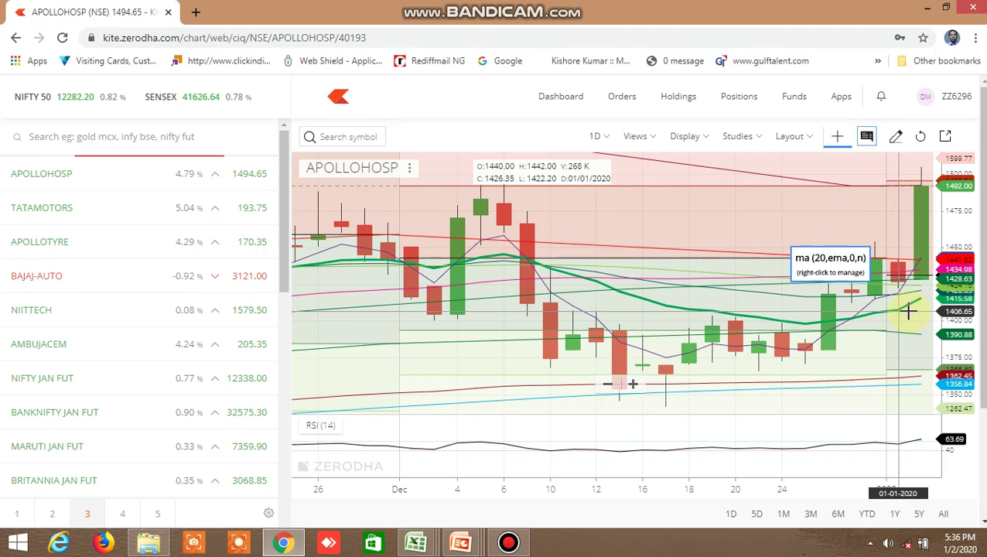
Switch to the Excel sheet BUY SELL LEVEL3CUM SCREENER2 and select GRASIM's TRUE signal in 100 MA column FT
{"action": "key", "text": "alt+Tab"}
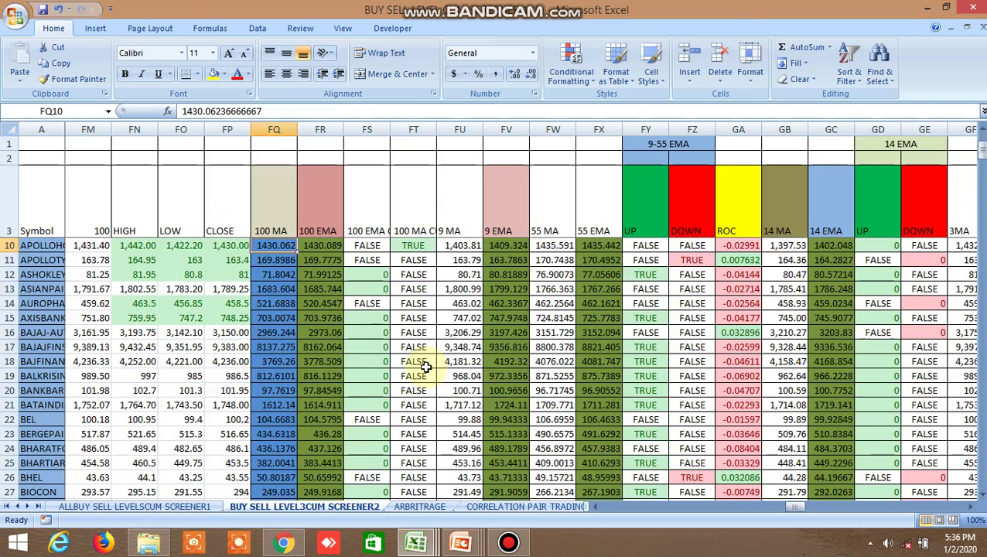
{"action": "scroll", "coordinate": [425, 365], "scroll_direction": "up", "scroll_amount": 1}
{"action": "scroll", "coordinate": [425, 365], "scroll_direction": "down", "scroll_amount": 12}
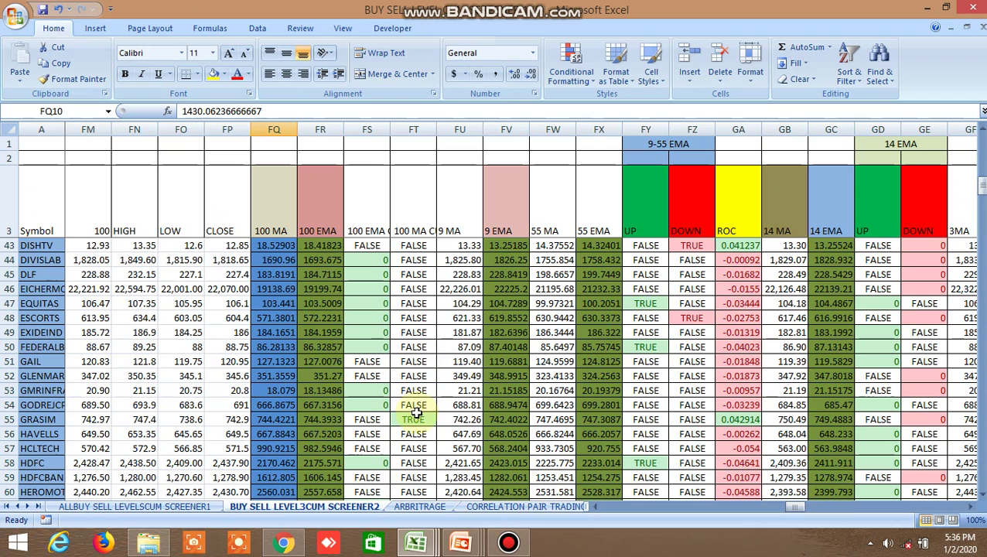
{"action": "left_click", "coordinate": [418, 420]}
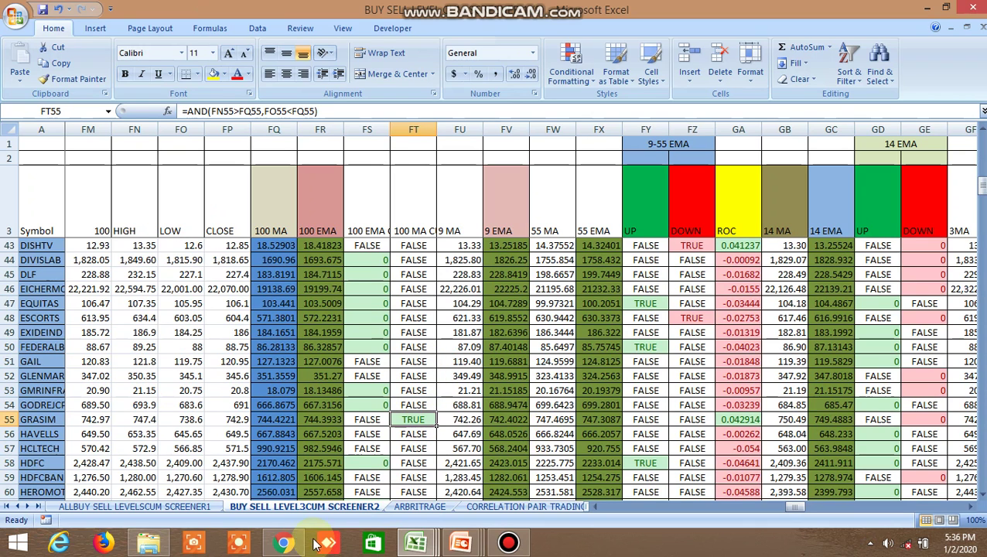
Return to Kite and open GRASIM's chart from watchlist 4, examining its latest daily candles against the 100 MA
{"action": "left_click", "coordinate": [283, 543]}
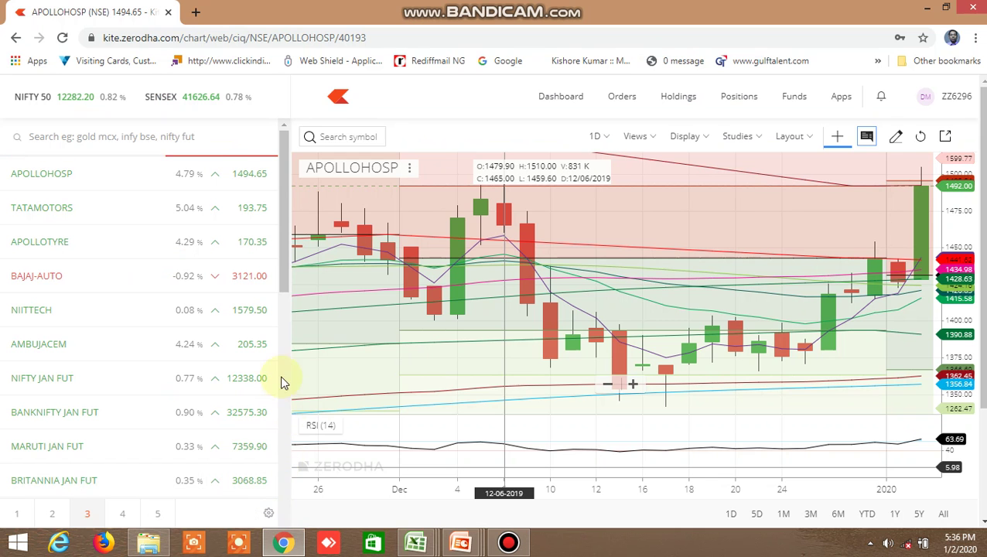
{"action": "left_click_drag", "start_coordinate": [283, 269], "coordinate": [280, 225]}
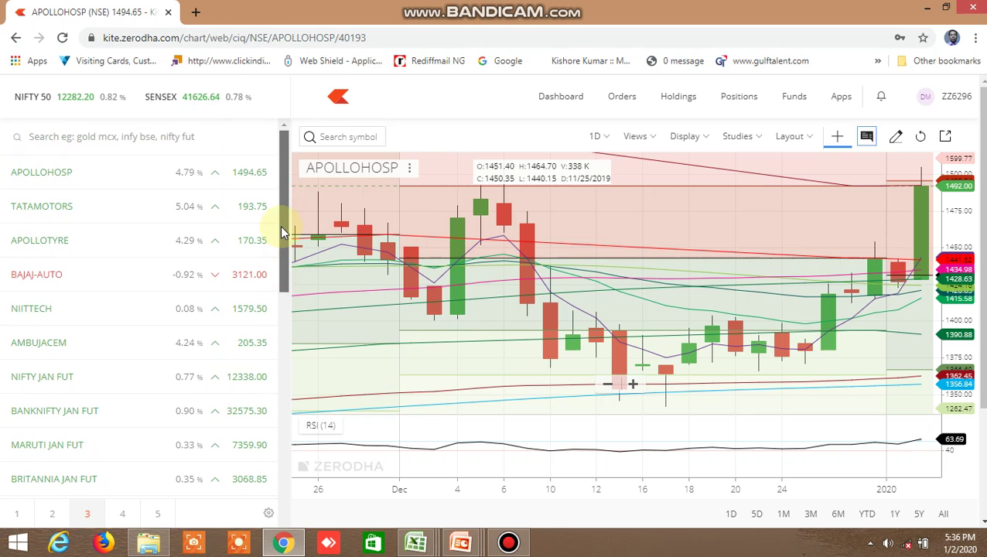
{"action": "left_click", "coordinate": [119, 516]}
{"action": "mouse_move", "coordinate": [158, 478]}
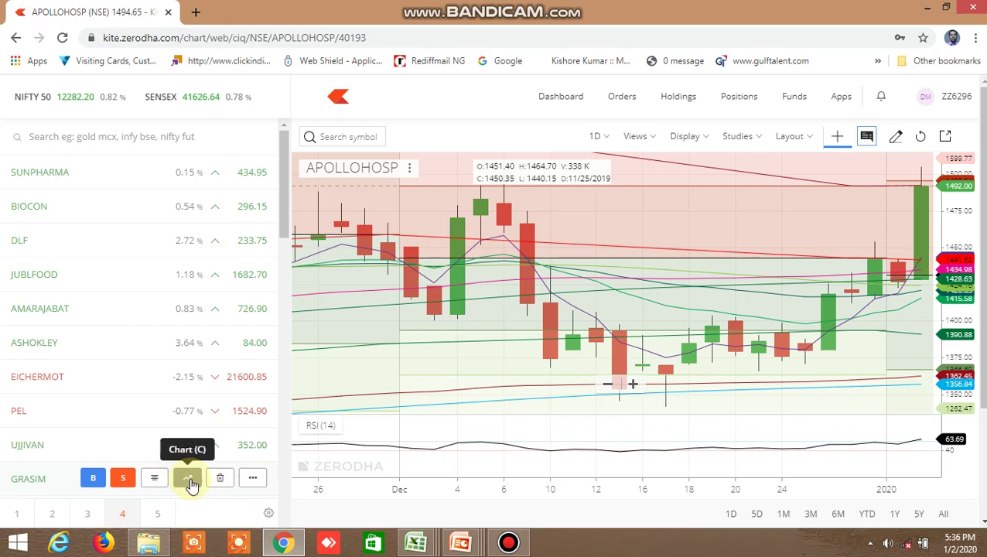
{"action": "left_click", "coordinate": [189, 479]}
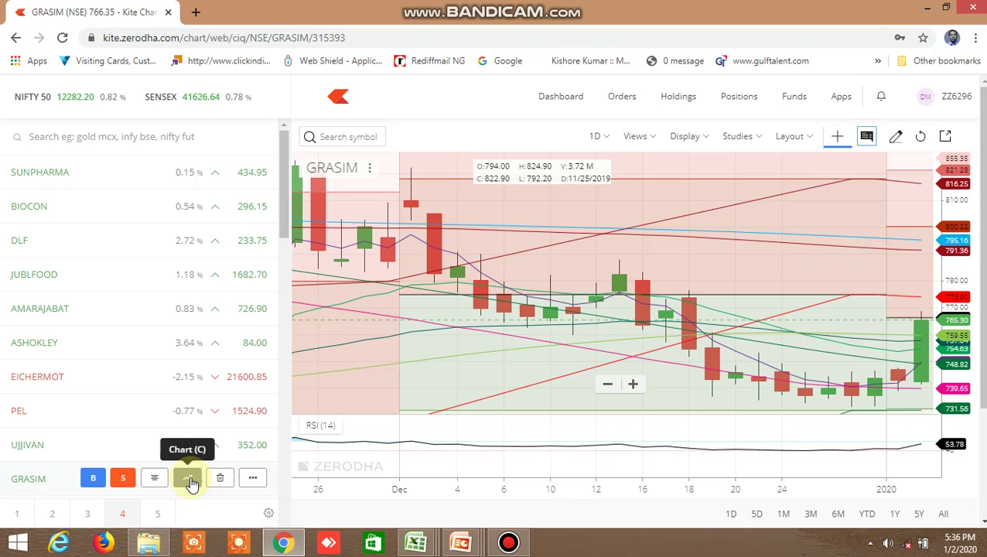
{"action": "left_click", "coordinate": [191, 480]}
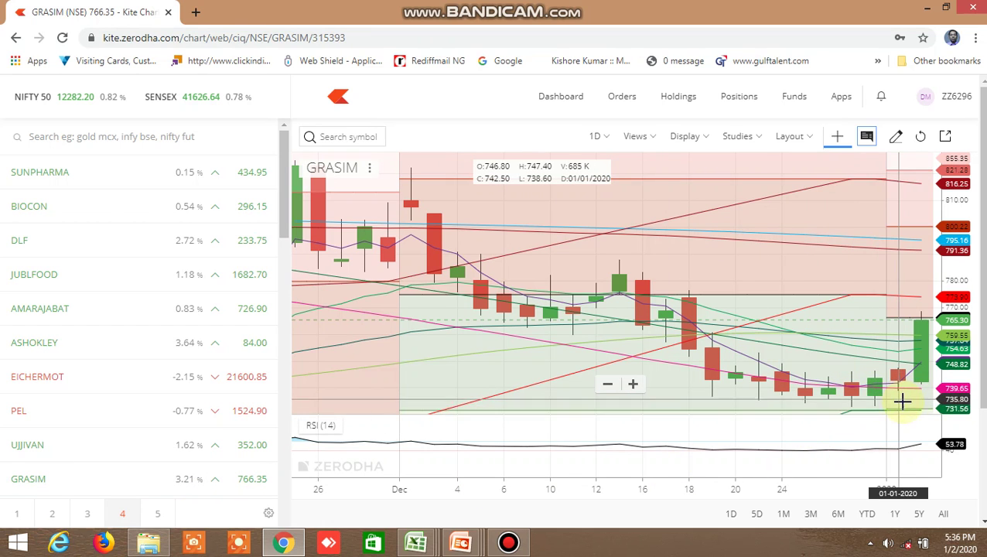
{"action": "scroll", "coordinate": [902, 400], "scroll_direction": "up", "scroll_amount": 5}
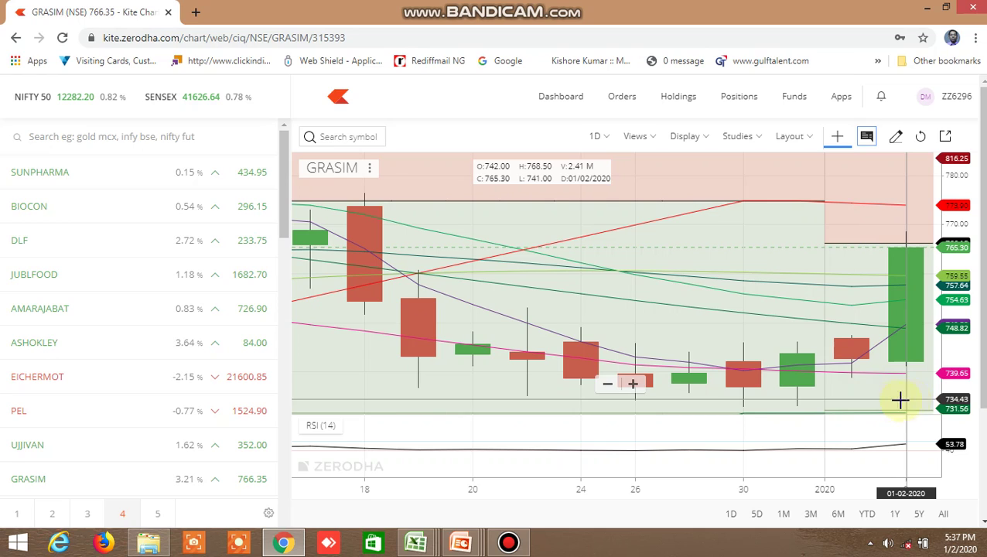
Back in the Excel screener sheet, locate the remaining TRUE signals in column FT, selecting rows 97, 103 and 114
{"action": "mouse_move", "coordinate": [415, 543]}
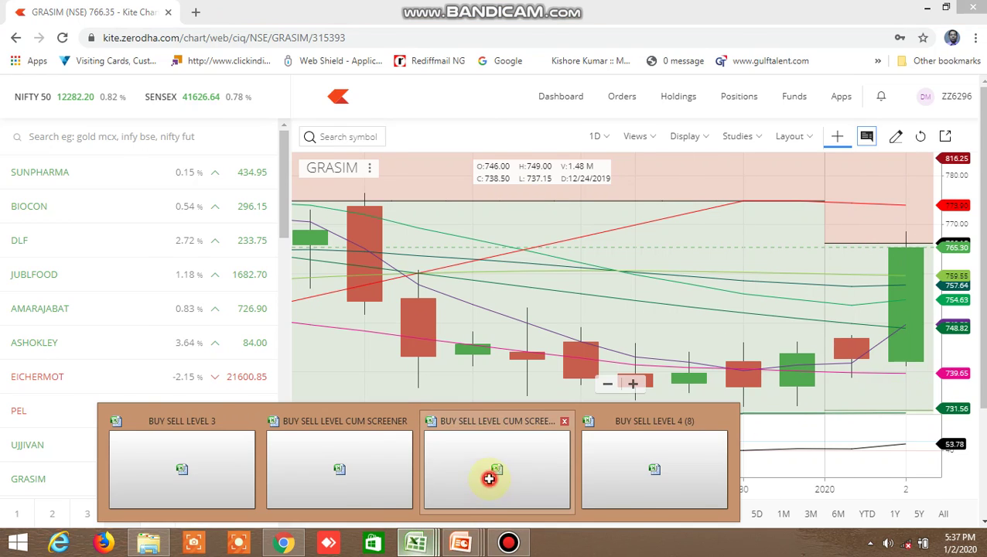
{"action": "left_click", "coordinate": [489, 478]}
{"action": "scroll", "coordinate": [426, 448], "scroll_direction": "down", "scroll_amount": 2}
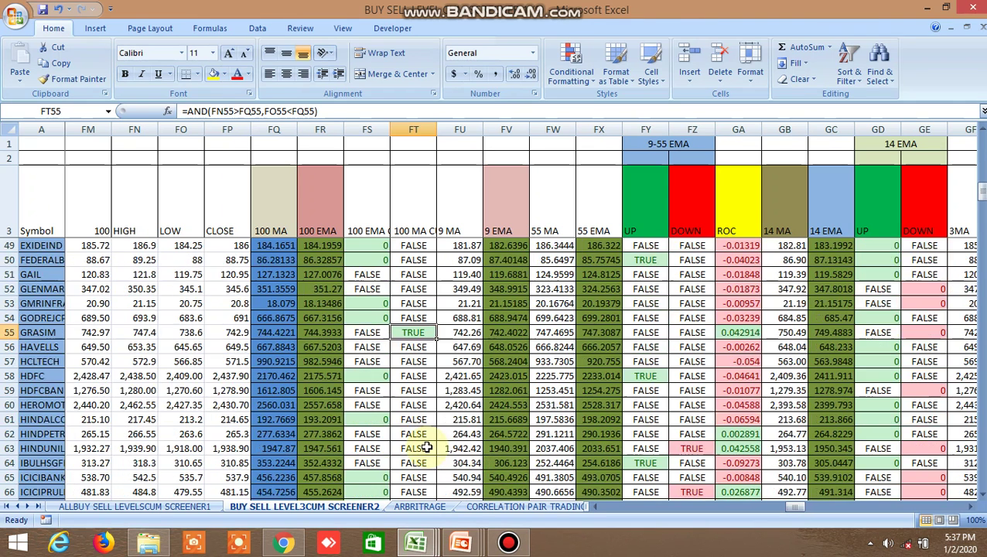
{"action": "scroll", "coordinate": [426, 448], "scroll_direction": "down", "scroll_amount": 8}
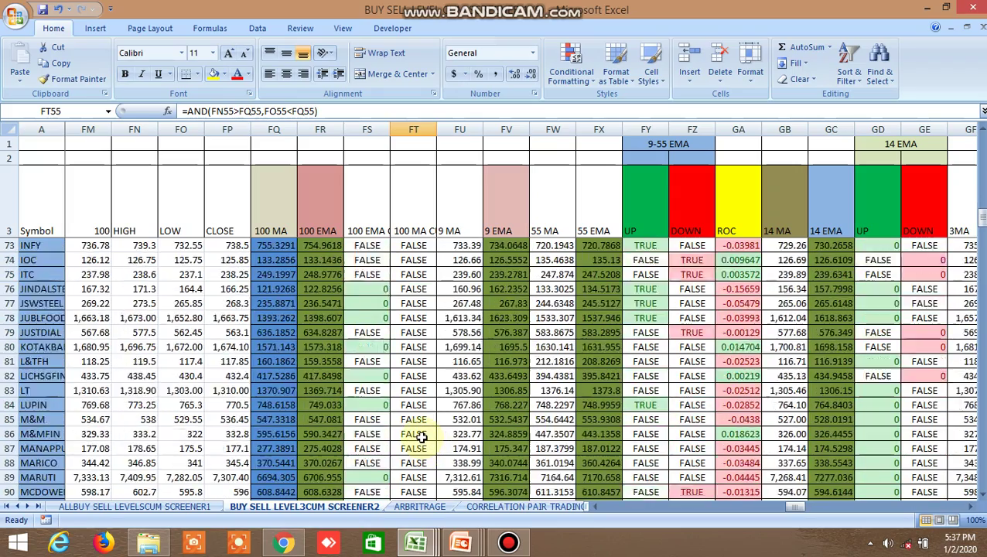
{"action": "scroll", "coordinate": [420, 437], "scroll_direction": "down", "scroll_amount": 4}
{"action": "left_click", "coordinate": [420, 422]}
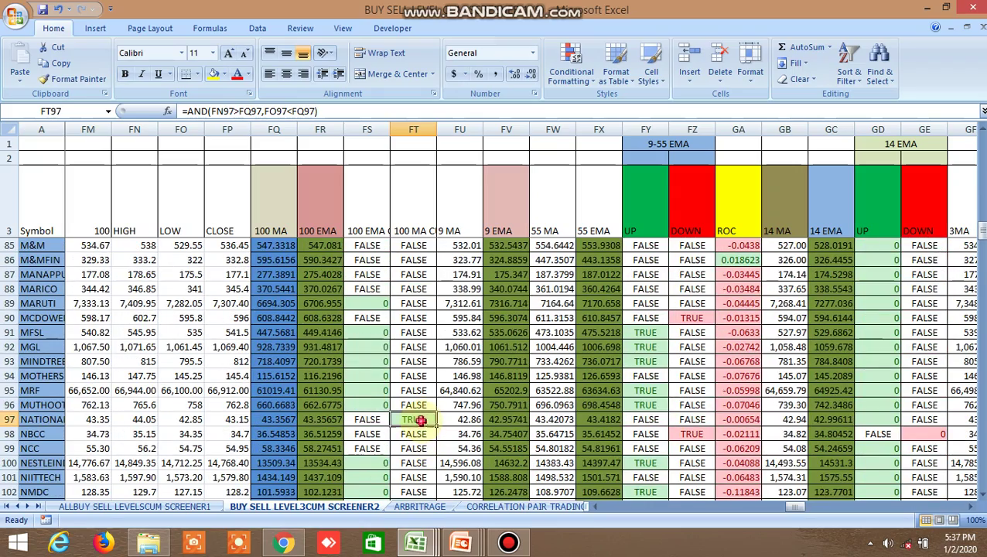
{"action": "scroll", "coordinate": [420, 445], "scroll_direction": "down", "scroll_amount": 3}
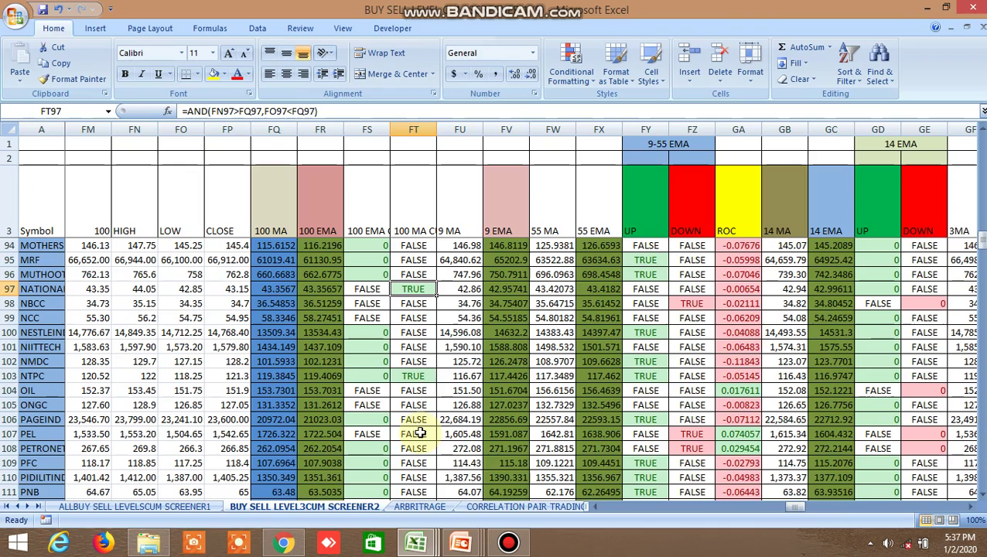
{"action": "left_click", "coordinate": [413, 376]}
{"action": "scroll", "coordinate": [425, 418], "scroll_direction": "down", "scroll_amount": 4}
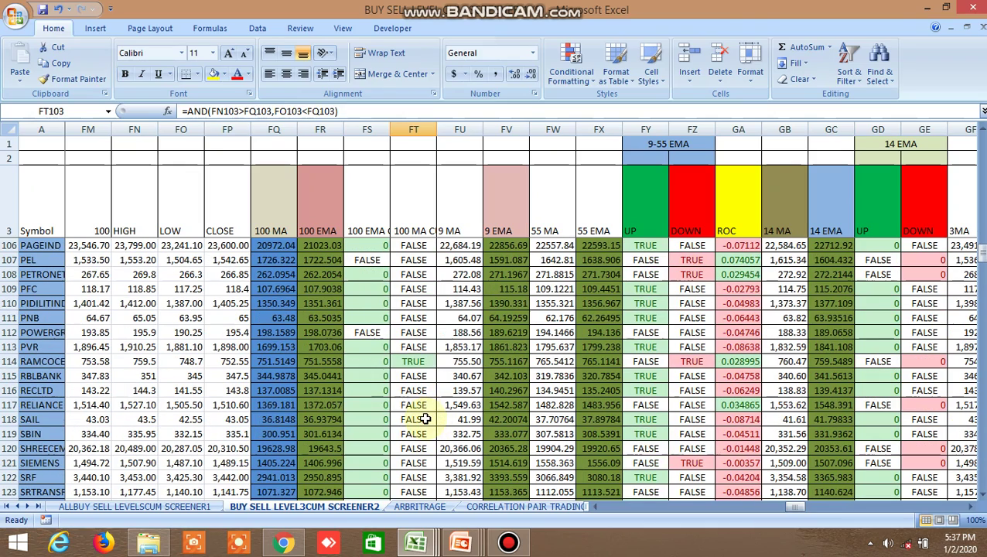
{"action": "left_click", "coordinate": [418, 363]}
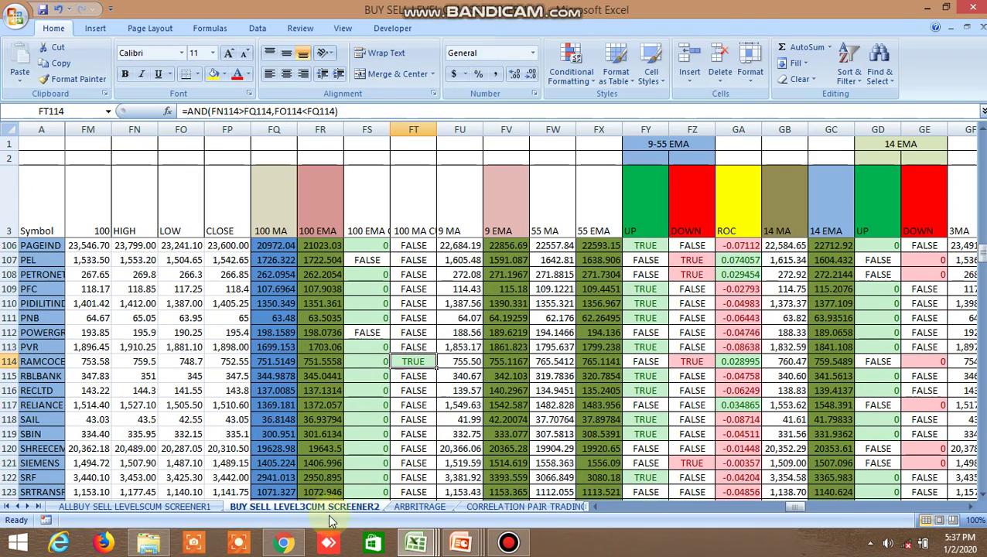
Switch to Kite, look up RAMCOCEM in the instrument search and try to add it to watchlist 5
{"action": "left_click", "coordinate": [286, 545]}
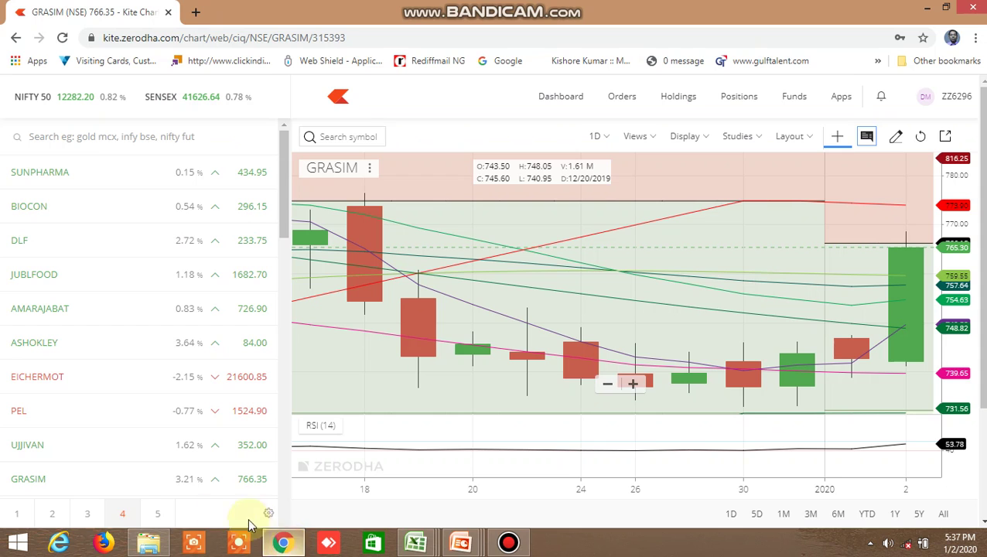
{"action": "left_click", "coordinate": [160, 516]}
{"action": "scroll", "coordinate": [128, 348], "scroll_direction": "down", "scroll_amount": 1}
{"action": "scroll", "coordinate": [120, 309], "scroll_direction": "up", "scroll_amount": 1}
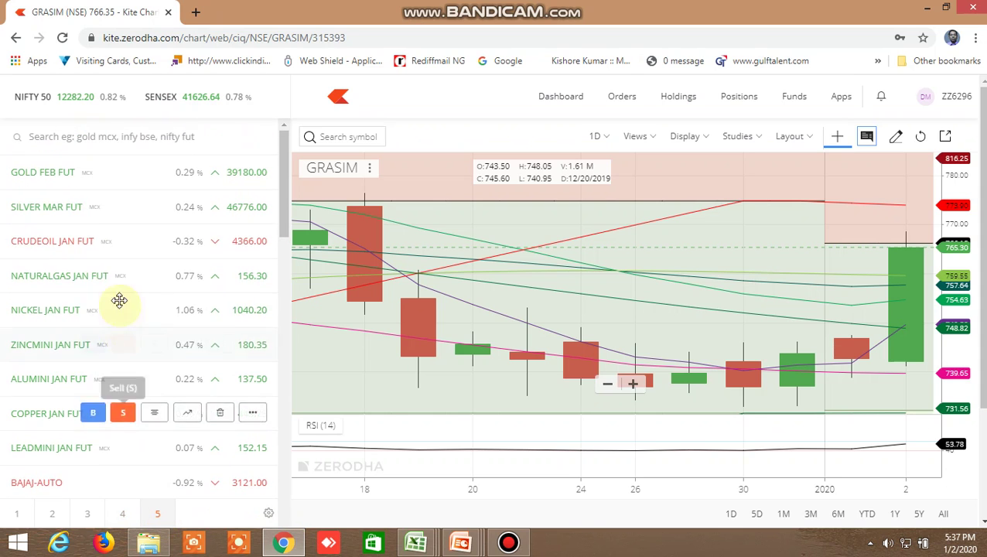
{"action": "left_click", "coordinate": [27, 141]}
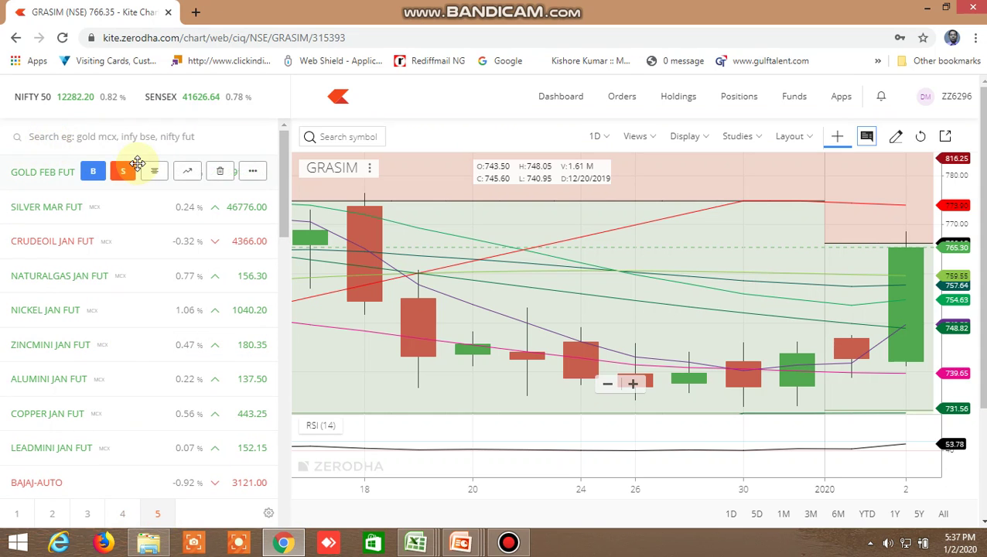
{"action": "type", "text": "ramcocem"}
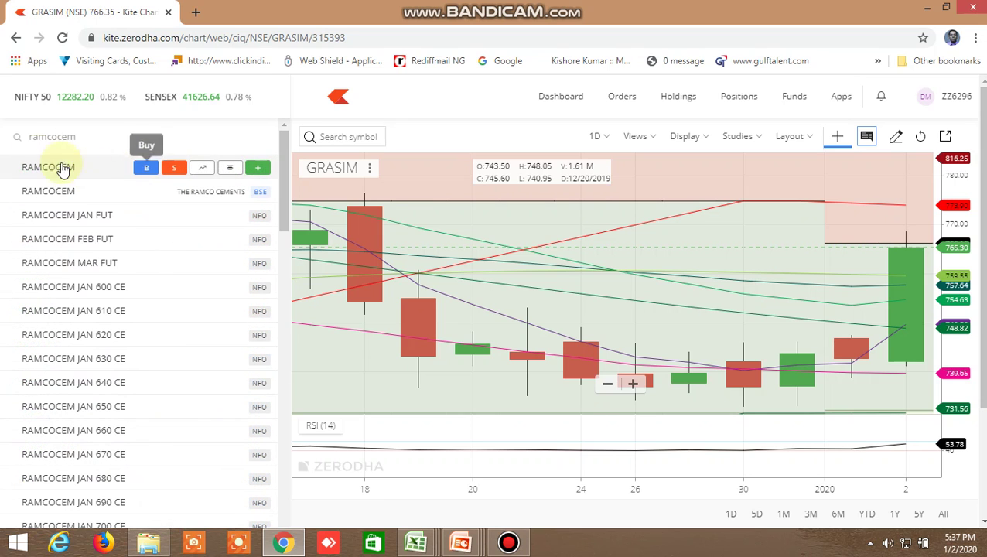
{"action": "left_click", "coordinate": [35, 168]}
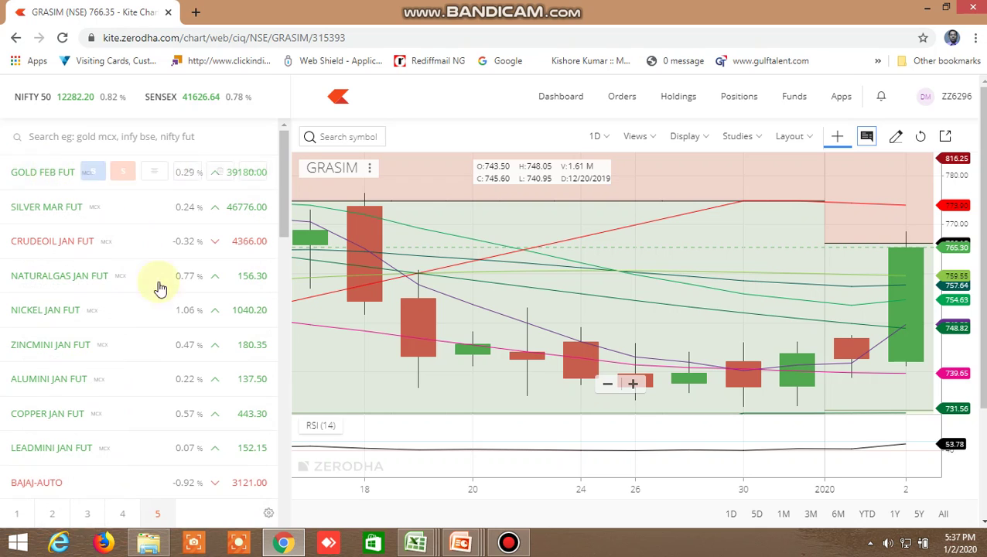
{"action": "left_click", "coordinate": [289, 149]}
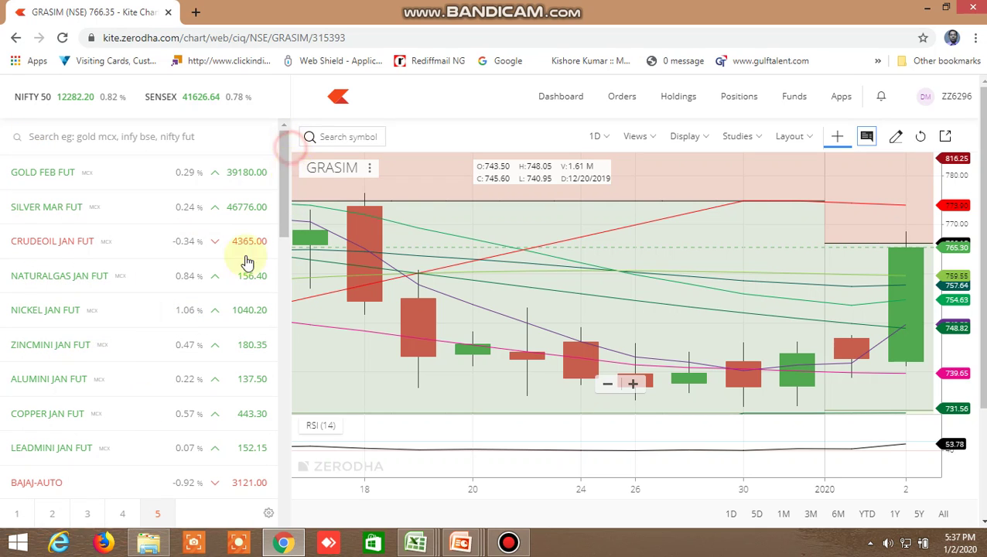
Find RAMCOCEM in watchlist 2 and open its chart, examining the latest daily candles against the 100 MA
{"action": "double_click", "coordinate": [52, 512]}
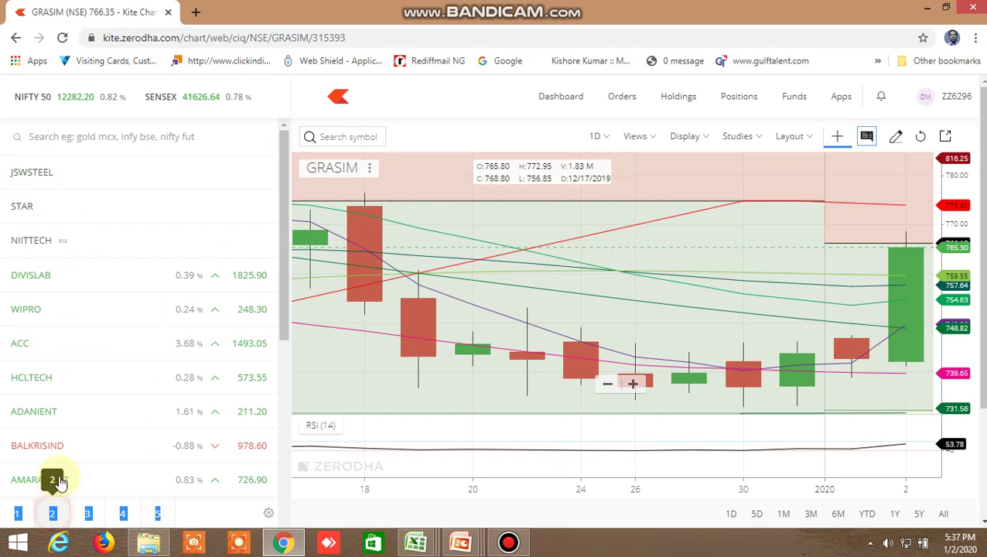
{"action": "left_click", "coordinate": [73, 143]}
{"action": "type", "text": "ramco"}
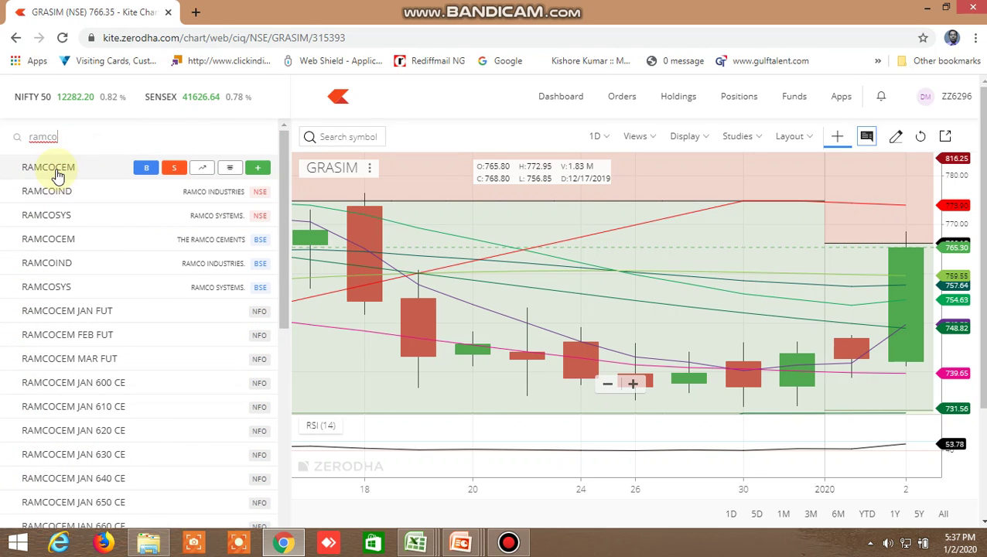
{"action": "left_click", "coordinate": [31, 168]}
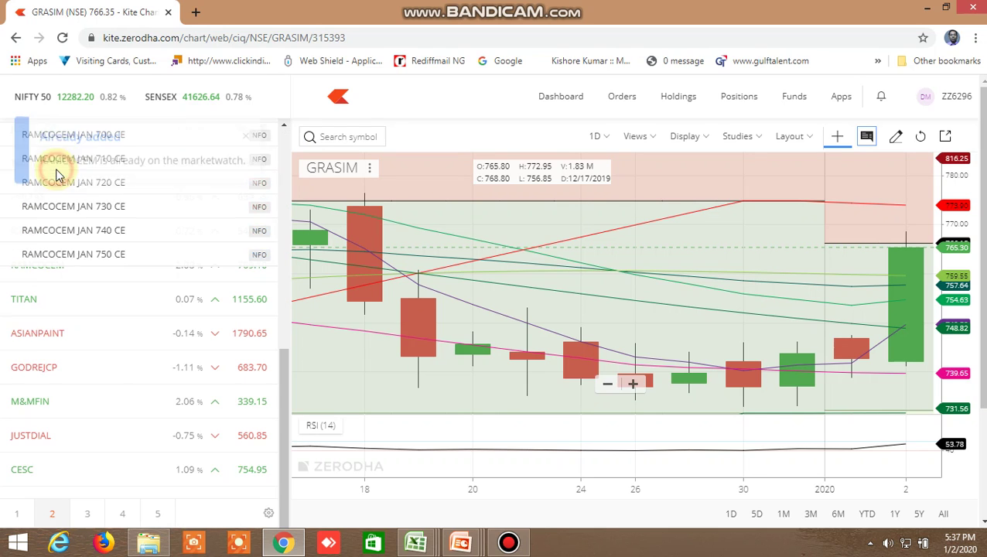
{"action": "left_click", "coordinate": [246, 148]}
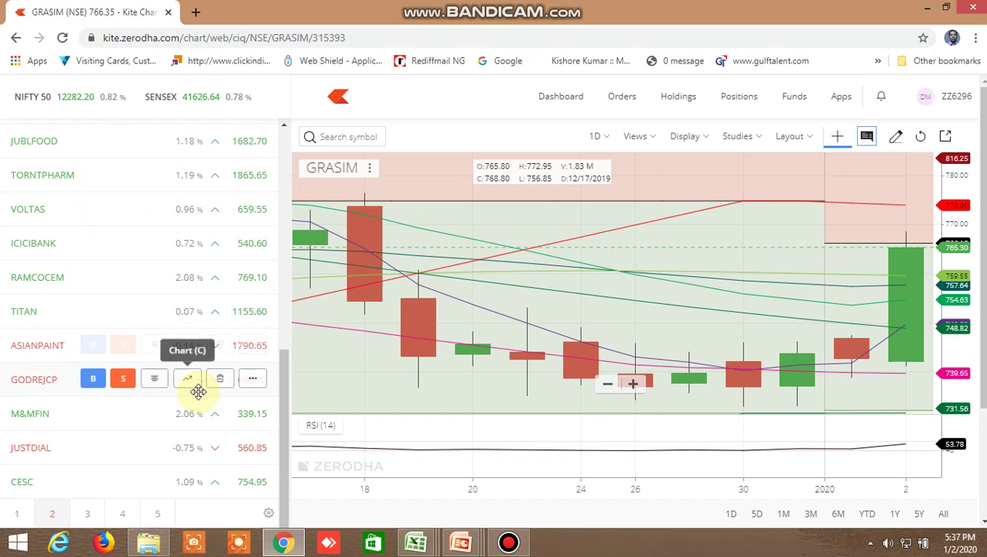
{"action": "left_click", "coordinate": [187, 280]}
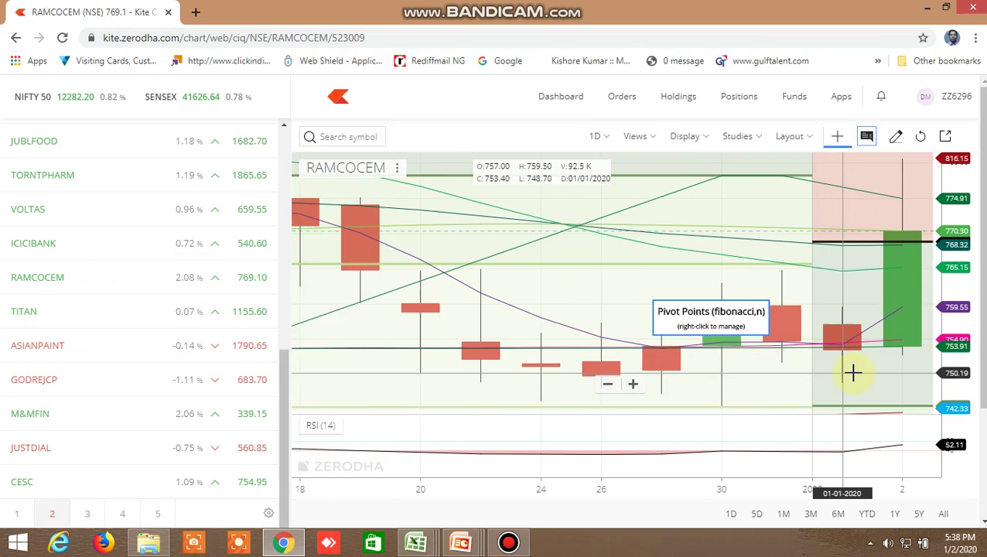
{"action": "scroll", "coordinate": [852, 372], "scroll_direction": "up", "scroll_amount": 2}
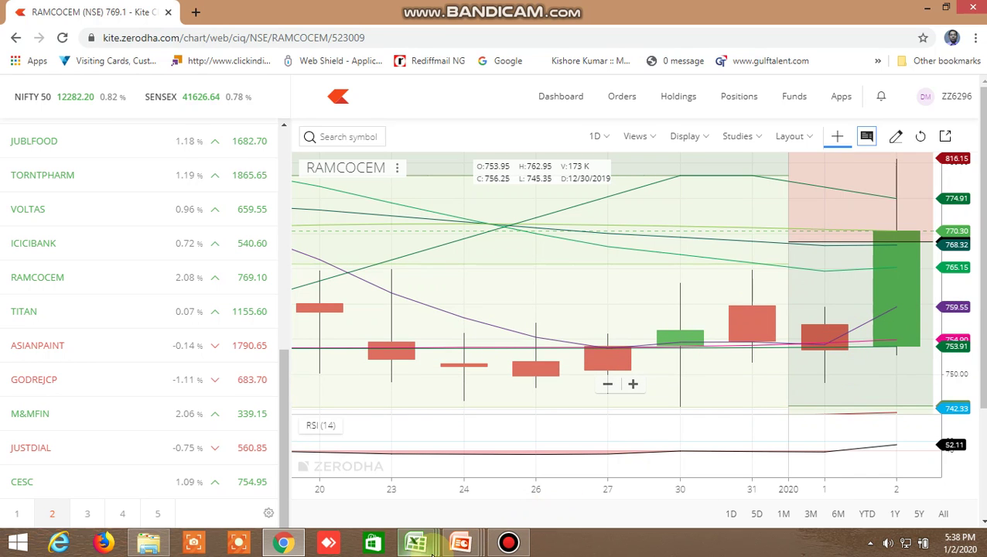
Switch back to the Excel screener sheet and locate the next TRUE signal in column FT, at TITAN in row 134
{"action": "mouse_move", "coordinate": [418, 542]}
{"action": "left_click", "coordinate": [499, 469]}
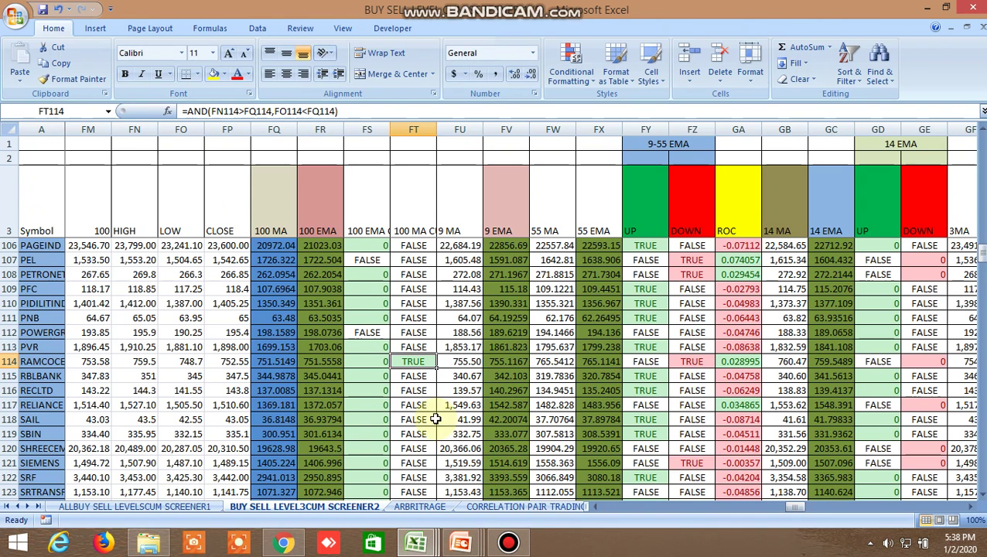
{"action": "scroll", "coordinate": [434, 418], "scroll_direction": "down", "scroll_amount": 5}
{"action": "scroll", "coordinate": [434, 418], "scroll_direction": "down", "scroll_amount": 1}
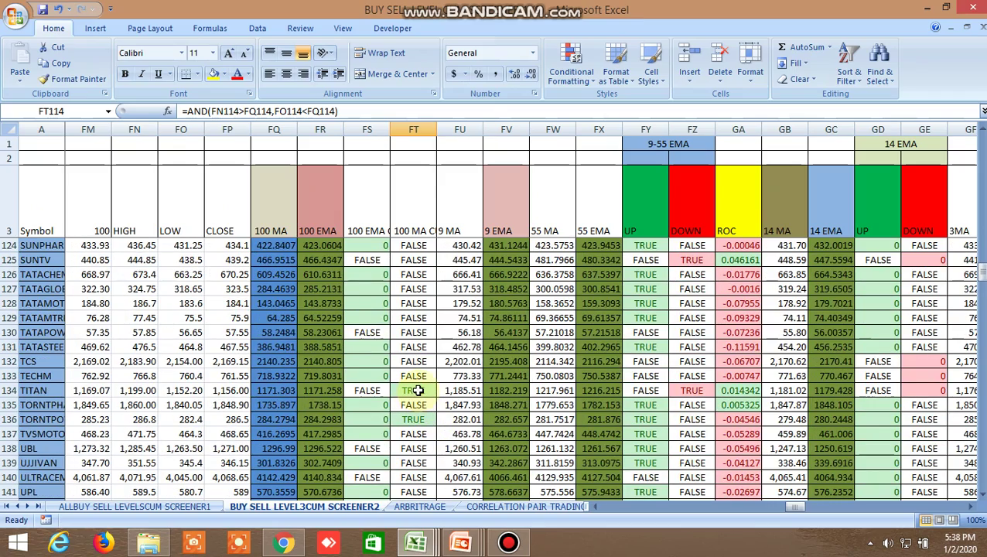
Return to Kite, find TITAN in watchlist 2 and open its chart, examining its latest daily candles against the 100 MA
{"action": "left_click", "coordinate": [302, 544]}
{"action": "scroll", "coordinate": [165, 341], "scroll_direction": "up", "scroll_amount": 5}
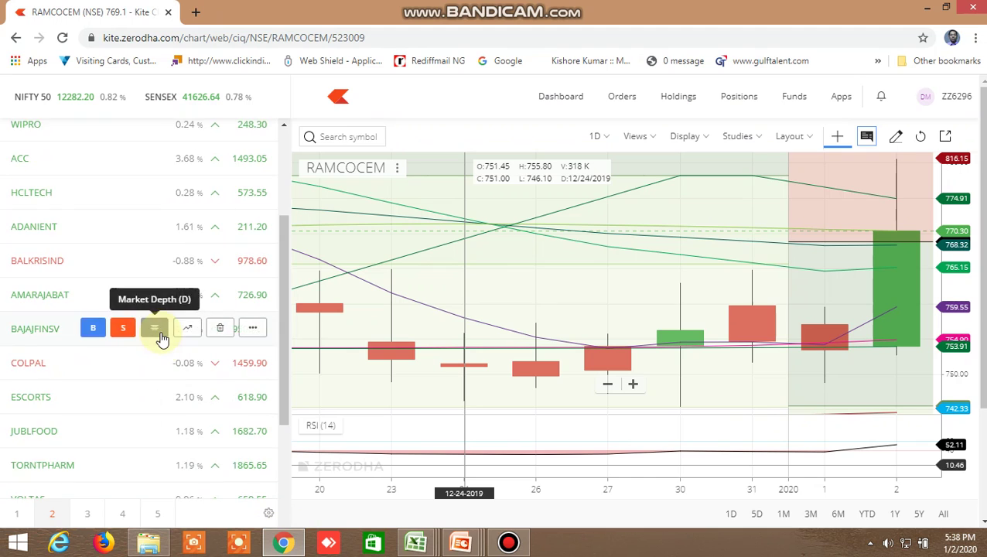
{"action": "scroll", "coordinate": [154, 310], "scroll_direction": "up", "scroll_amount": 3}
{"action": "left_click", "coordinate": [70, 131]}
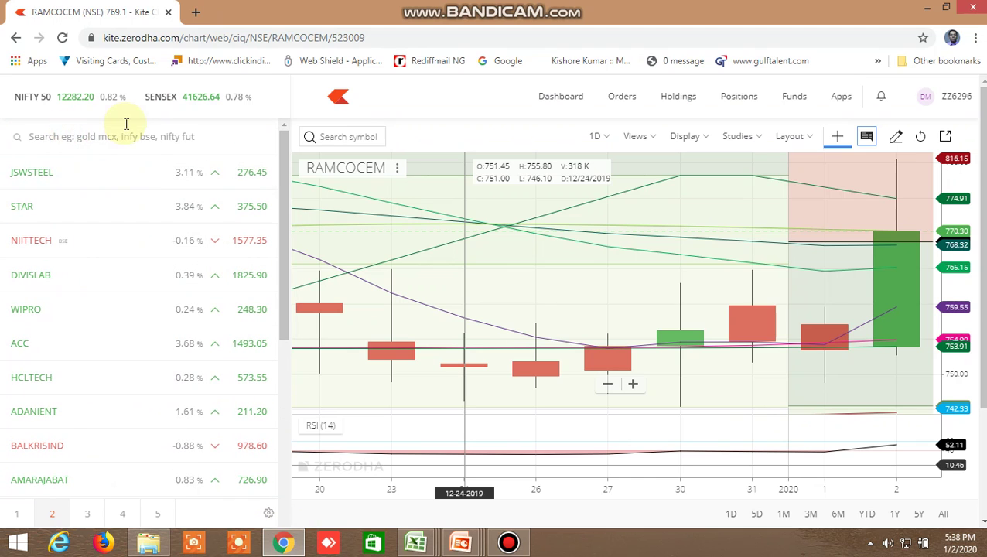
{"action": "type", "text": "titan"}
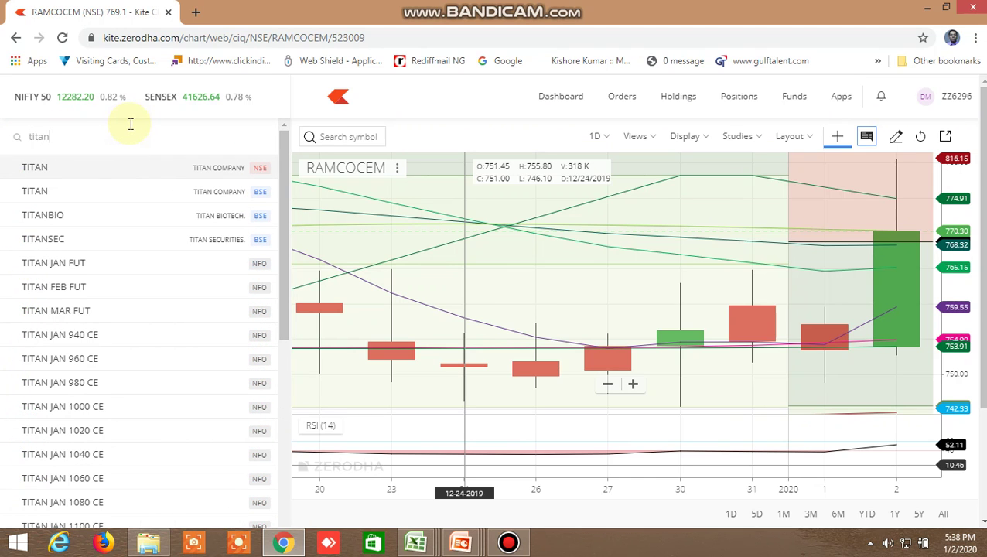
{"action": "left_click", "coordinate": [46, 166]}
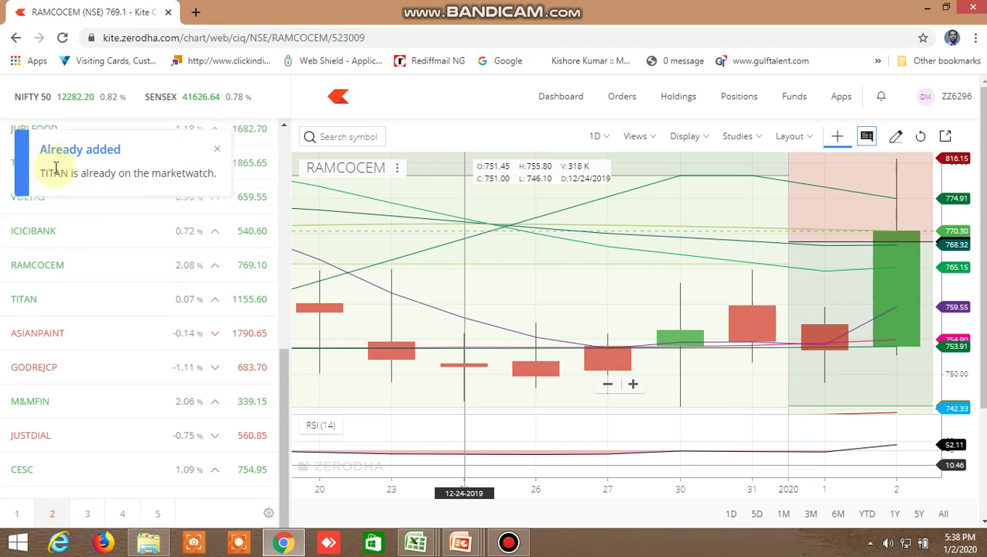
{"action": "left_click", "coordinate": [217, 150]}
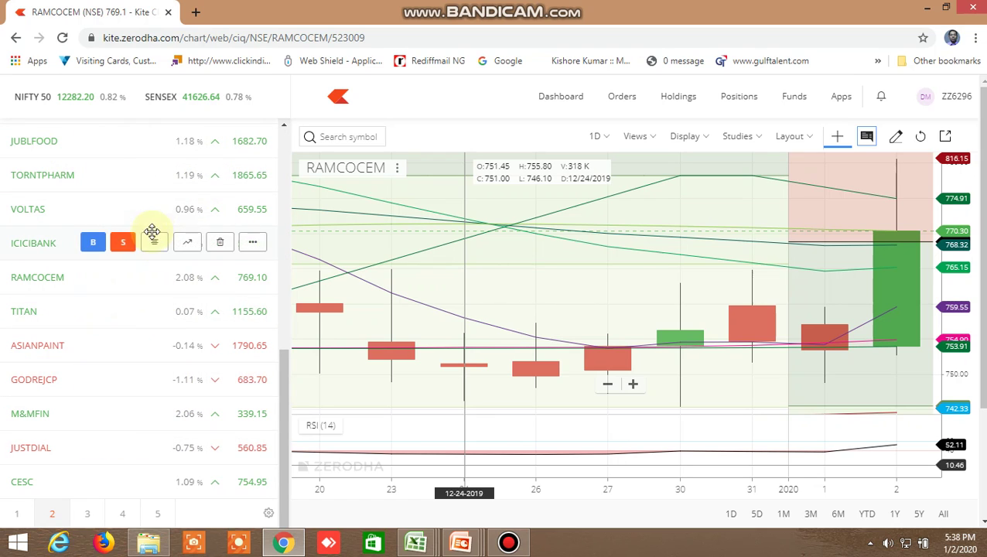
{"action": "left_click", "coordinate": [188, 311]}
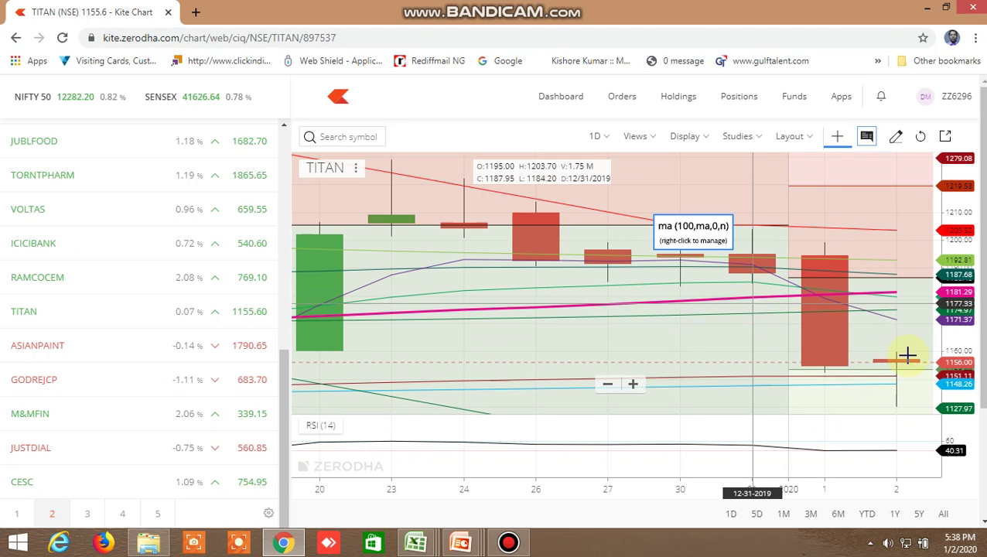
{"action": "left_click_drag", "start_coordinate": [820, 340], "coordinate": [817, 307]}
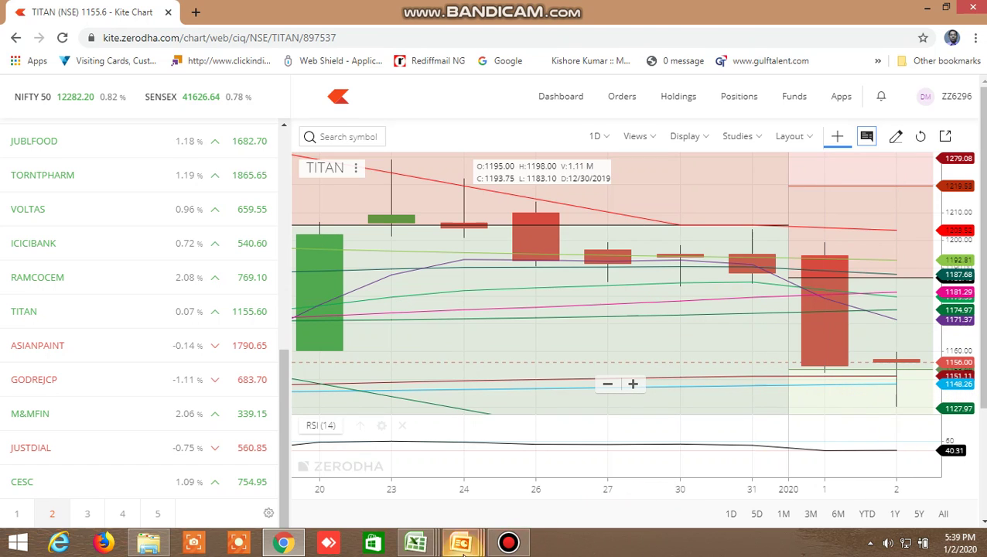
In the Excel screener sheet, select the TRUE signal in FT136 and locate the next one at VOLTAS in row 143
{"action": "mouse_move", "coordinate": [418, 542]}
{"action": "left_click", "coordinate": [526, 460]}
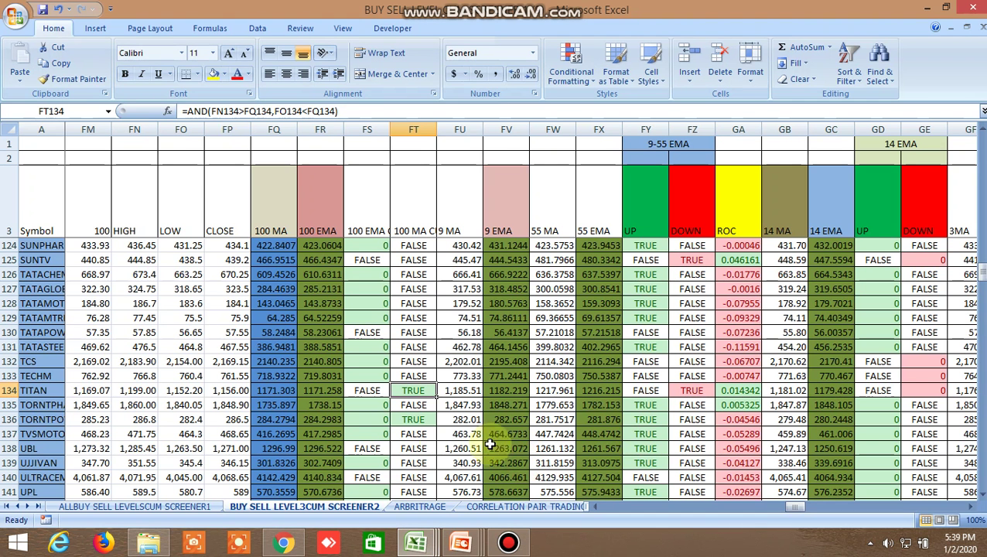
{"action": "left_click", "coordinate": [414, 420]}
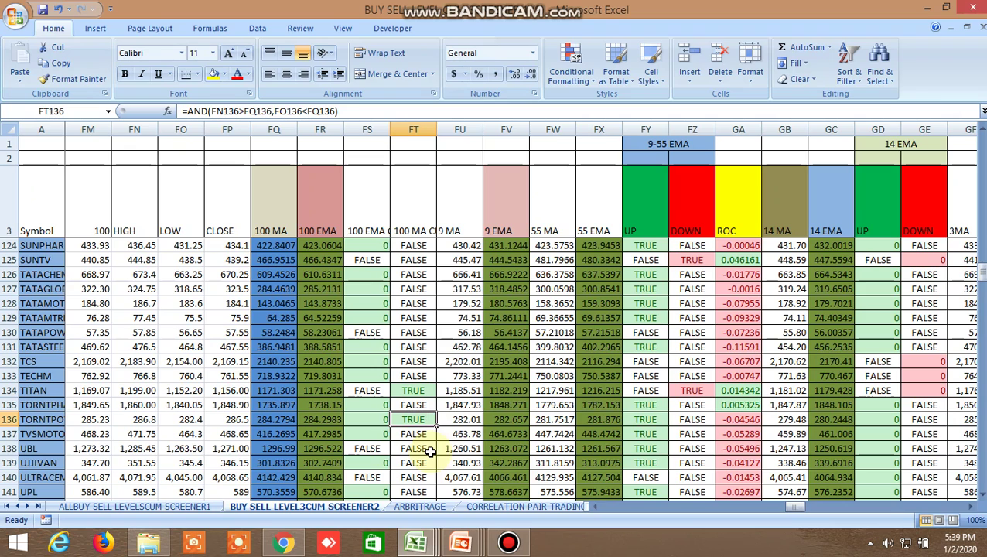
{"action": "right_click", "coordinate": [430, 452]}
{"action": "left_click", "coordinate": [408, 449]}
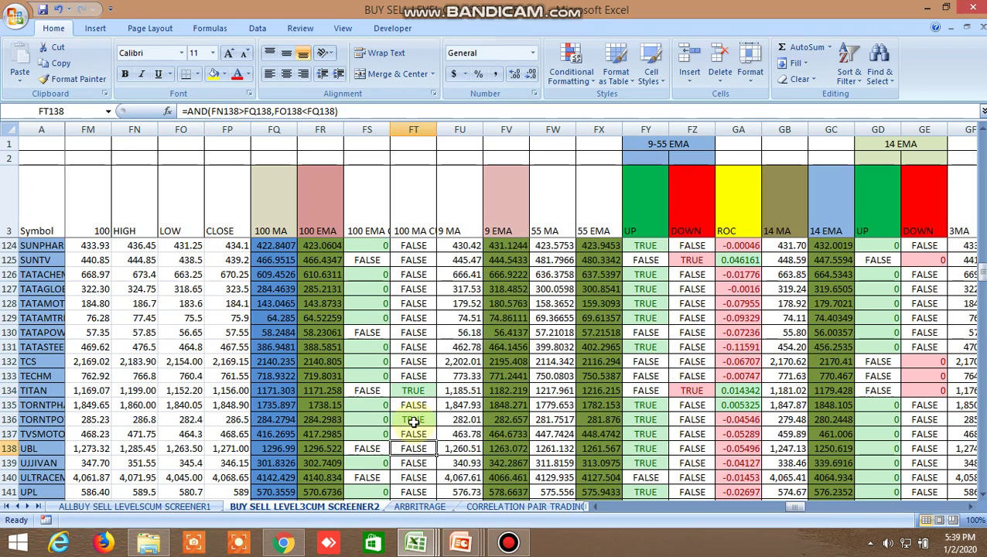
{"action": "left_click", "coordinate": [413, 420]}
{"action": "scroll", "coordinate": [420, 445], "scroll_direction": "down", "scroll_amount": 3}
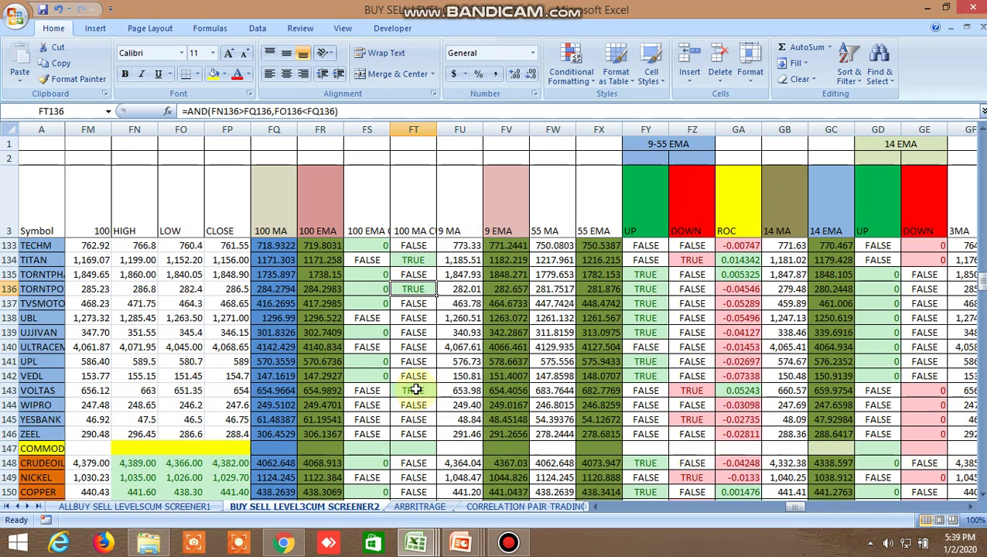
Go back to Kite and look through the stocks in watchlist 5 for the one flagged by the screener
{"action": "left_click", "coordinate": [284, 543]}
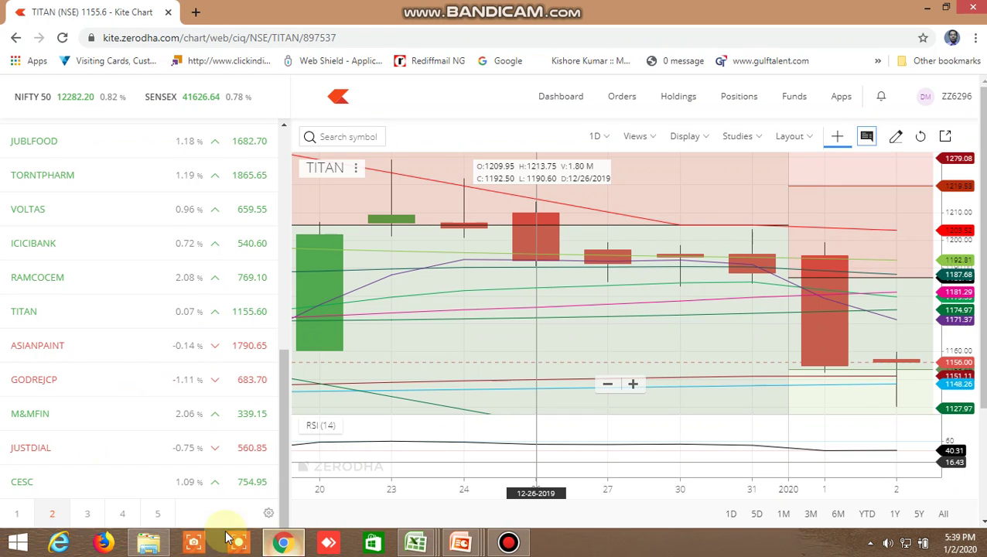
{"action": "left_click", "coordinate": [157, 516]}
{"action": "scroll", "coordinate": [150, 396], "scroll_direction": "down", "scroll_amount": 3}
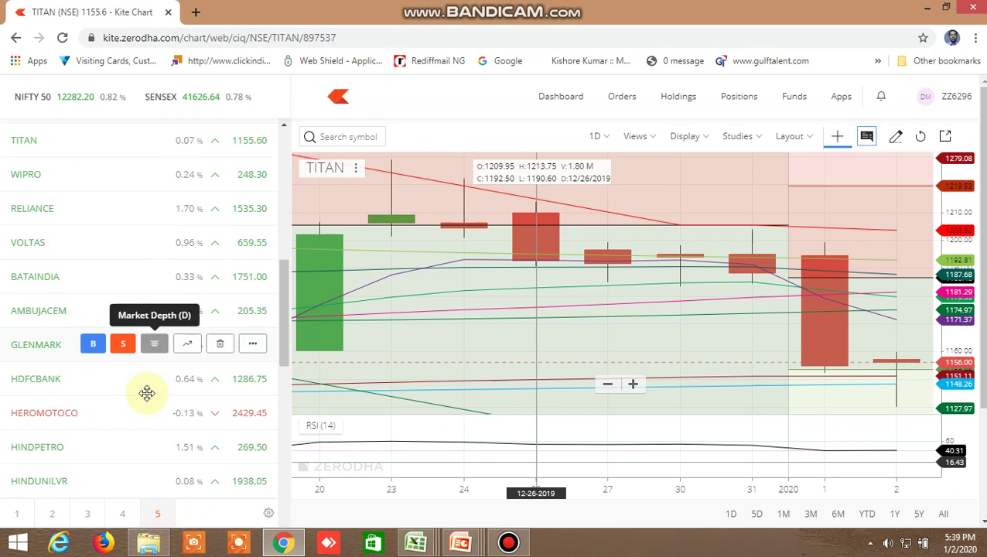
{"action": "scroll", "coordinate": [151, 396], "scroll_direction": "down", "scroll_amount": 8}
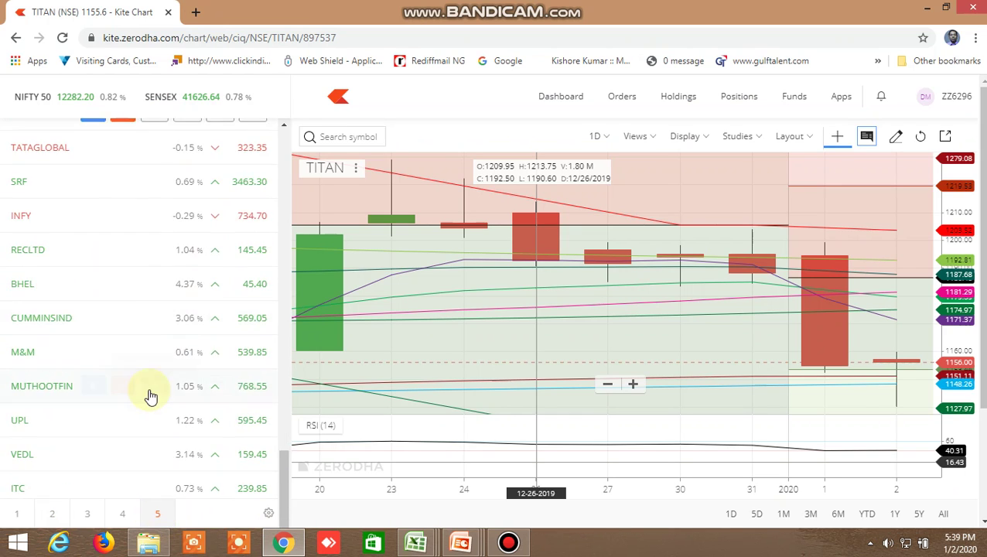
{"action": "scroll", "coordinate": [159, 398], "scroll_direction": "up", "scroll_amount": 1}
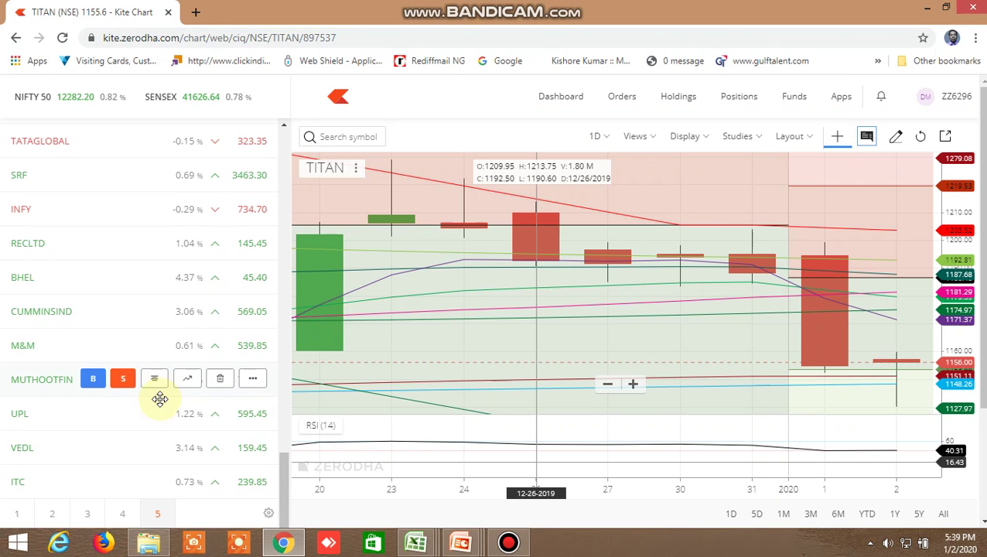
{"action": "scroll", "coordinate": [159, 399], "scroll_direction": "up", "scroll_amount": 5}
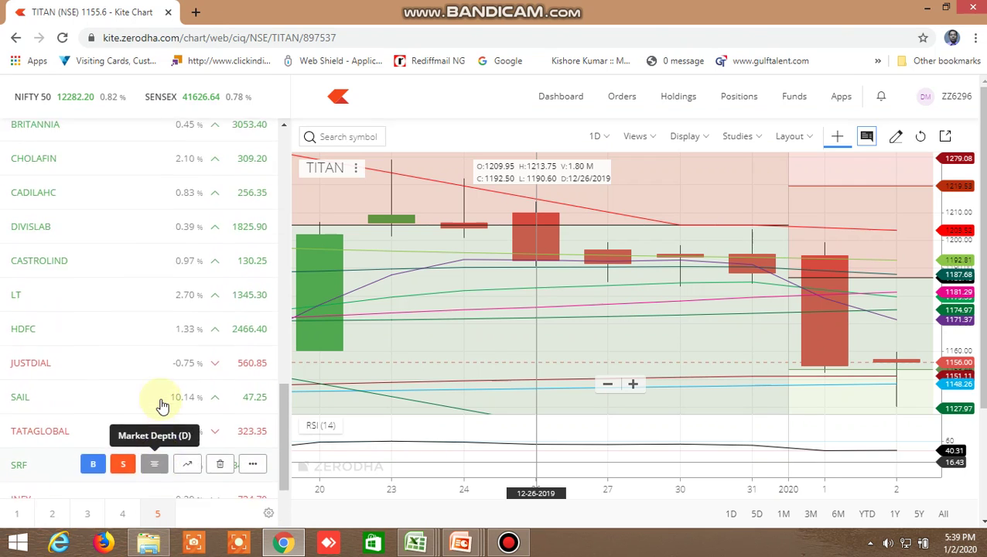
{"action": "scroll", "coordinate": [163, 406], "scroll_direction": "up", "scroll_amount": 6}
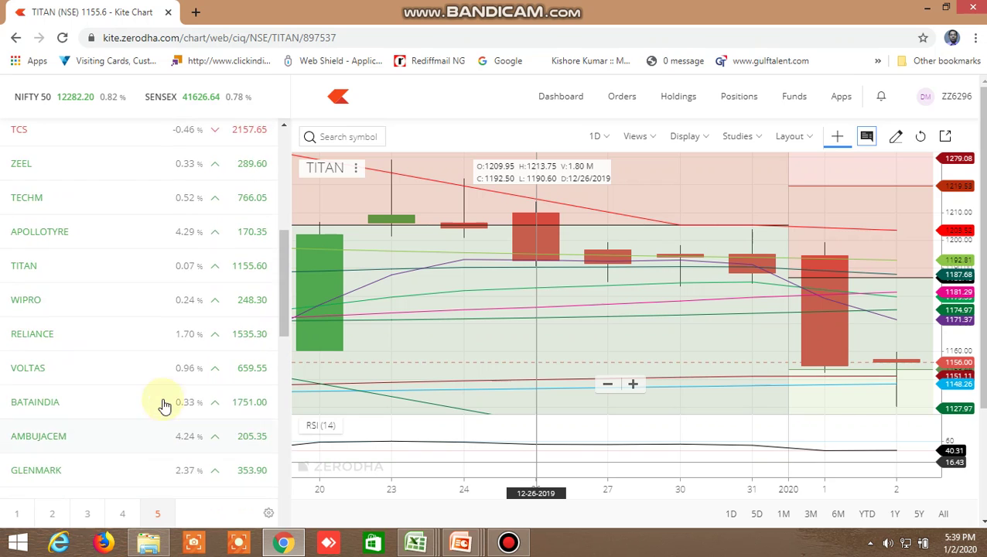
{"action": "scroll", "coordinate": [163, 403], "scroll_direction": "up", "scroll_amount": 3}
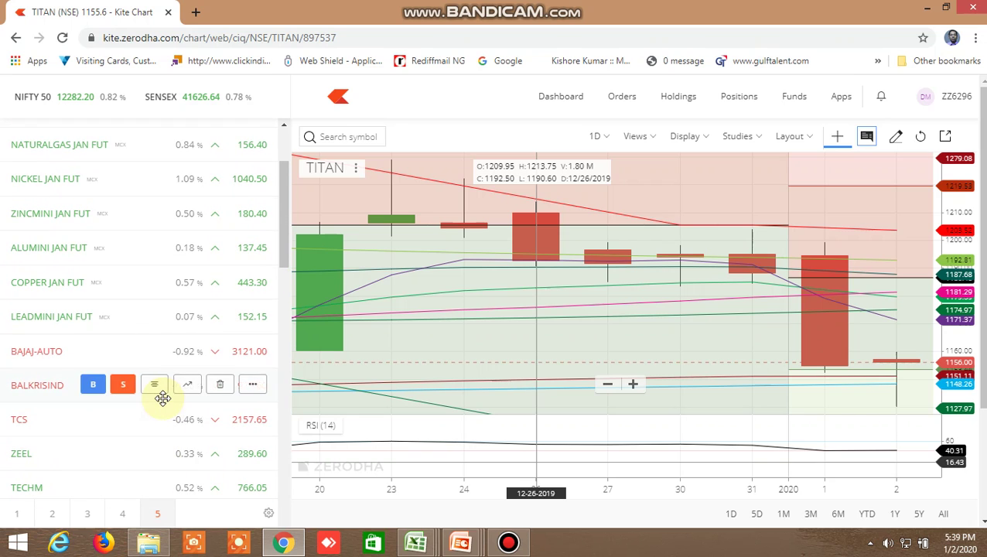
{"action": "scroll", "coordinate": [166, 379], "scroll_direction": "up", "scroll_amount": 2}
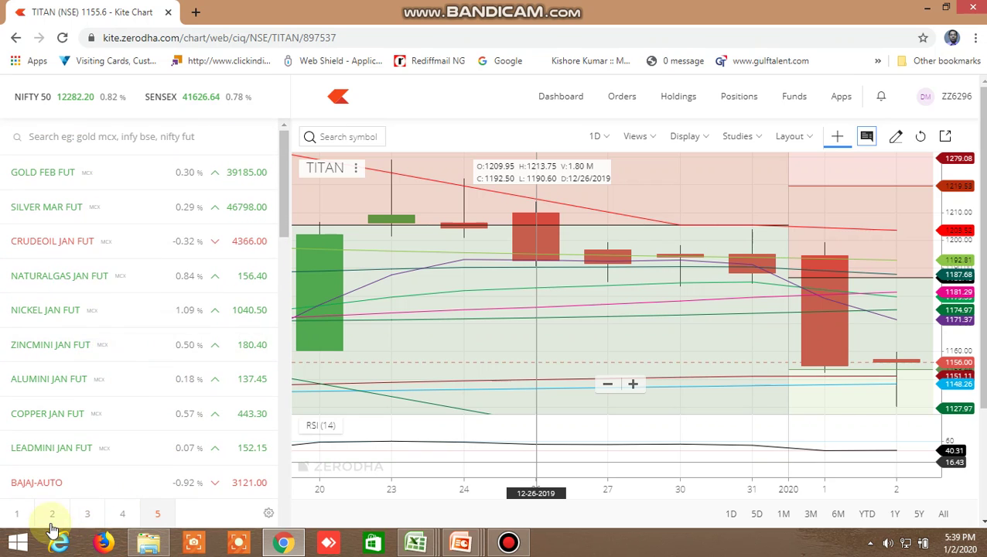
Find VOLTAS in Kite's watchlist 2 by searching for "voltas", and open its chart to examine the latest daily candles
{"action": "left_click", "coordinate": [53, 517]}
{"action": "left_click", "coordinate": [59, 136]}
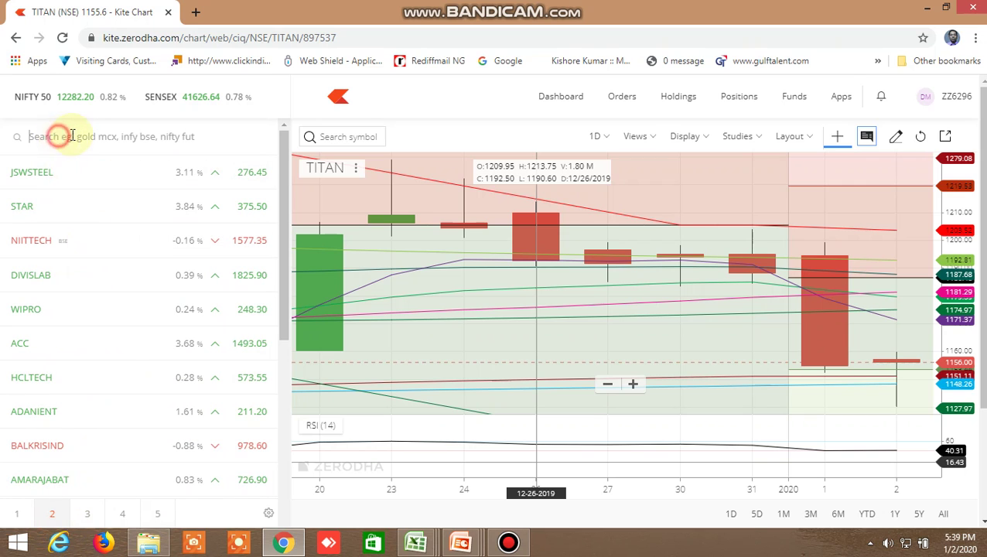
{"action": "type", "text": "vol"}
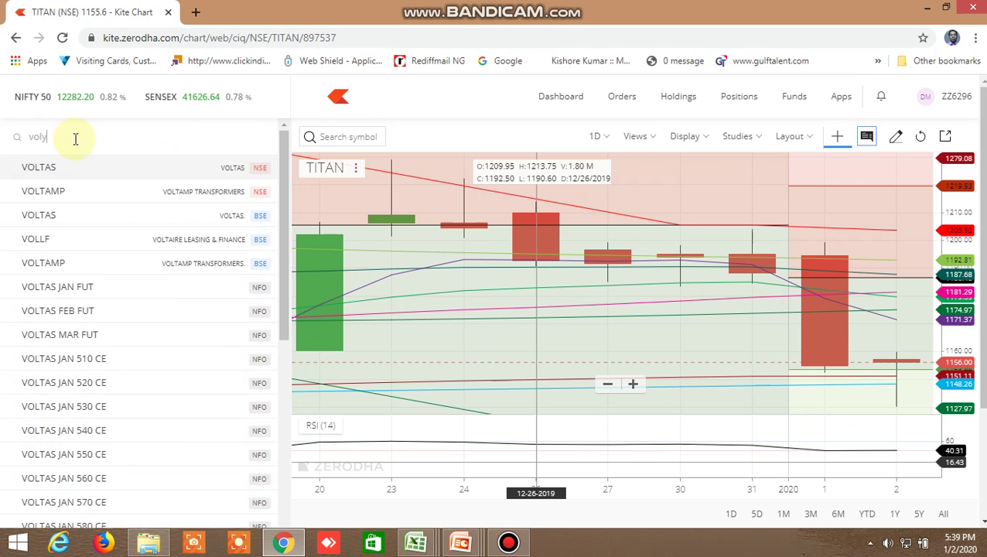
{"action": "type", "text": "tas"}
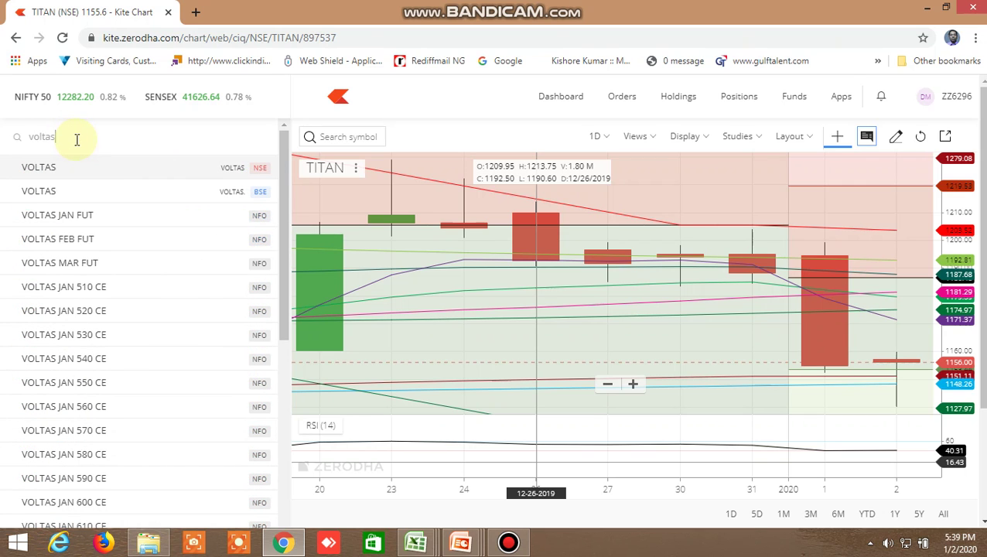
{"action": "left_click", "coordinate": [62, 168]}
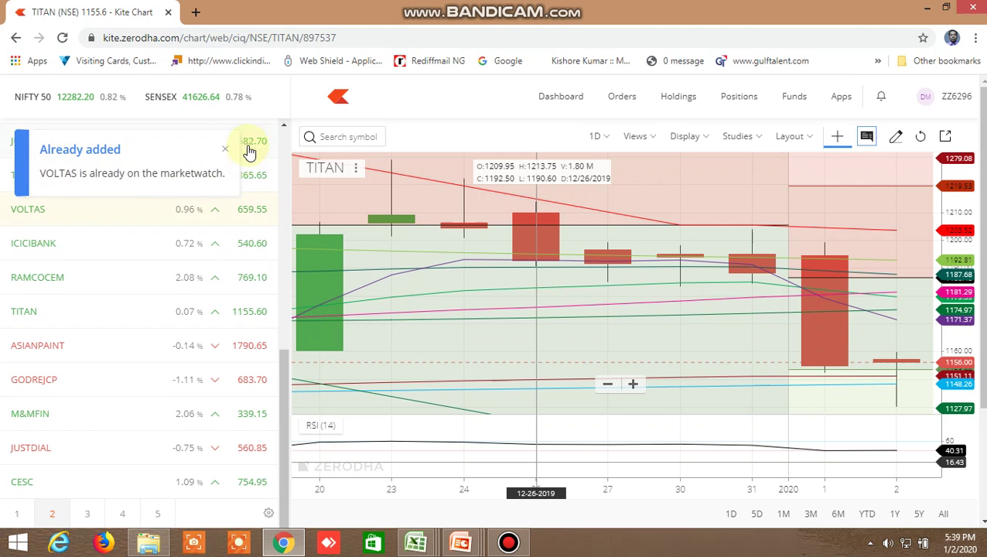
{"action": "left_click", "coordinate": [224, 151]}
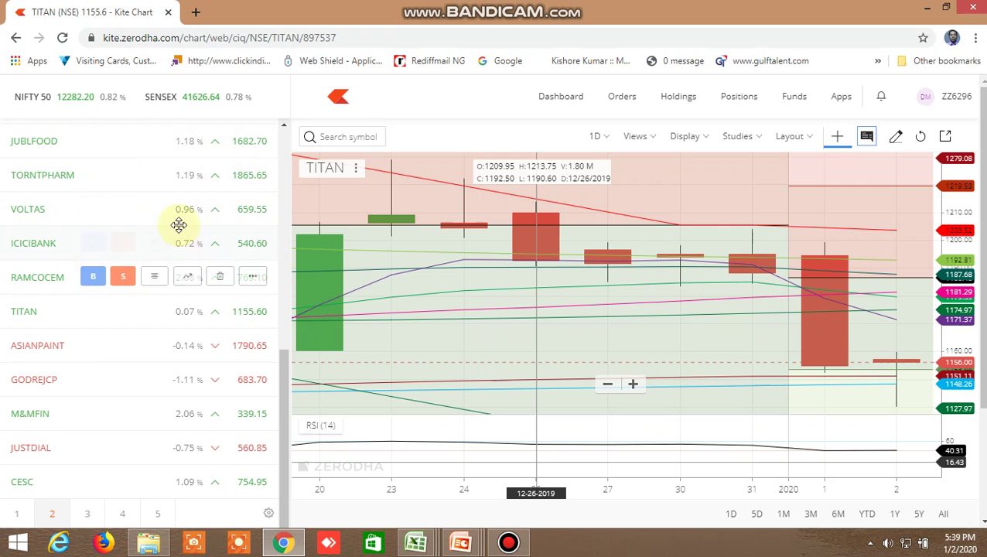
{"action": "left_click", "coordinate": [188, 209]}
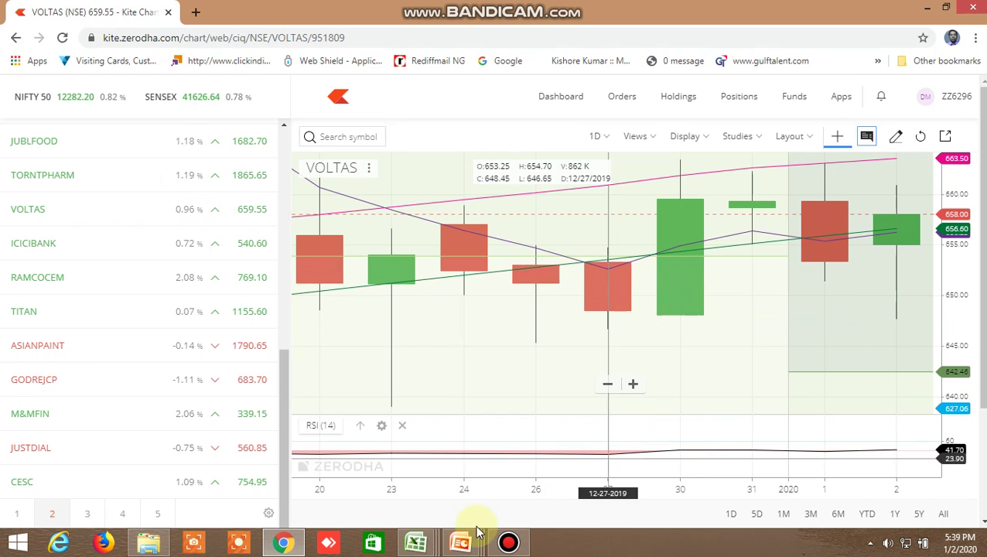
Switch back to the Excel screener sheet and return to its first rows and the BUY SELL LEVELS 3 columns
{"action": "mouse_move", "coordinate": [416, 542]}
{"action": "left_click", "coordinate": [522, 463]}
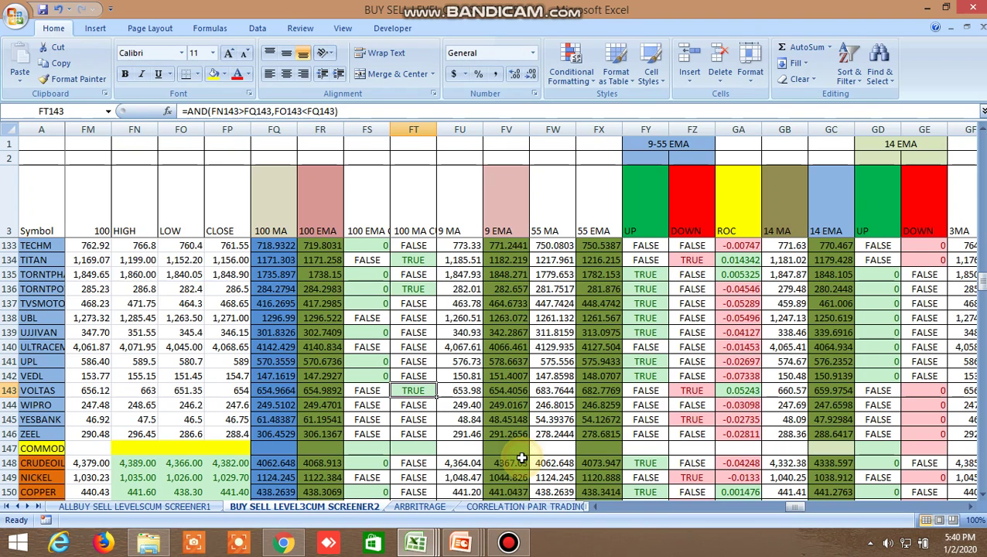
{"action": "scroll", "coordinate": [455, 396], "scroll_direction": "up", "scroll_amount": 13}
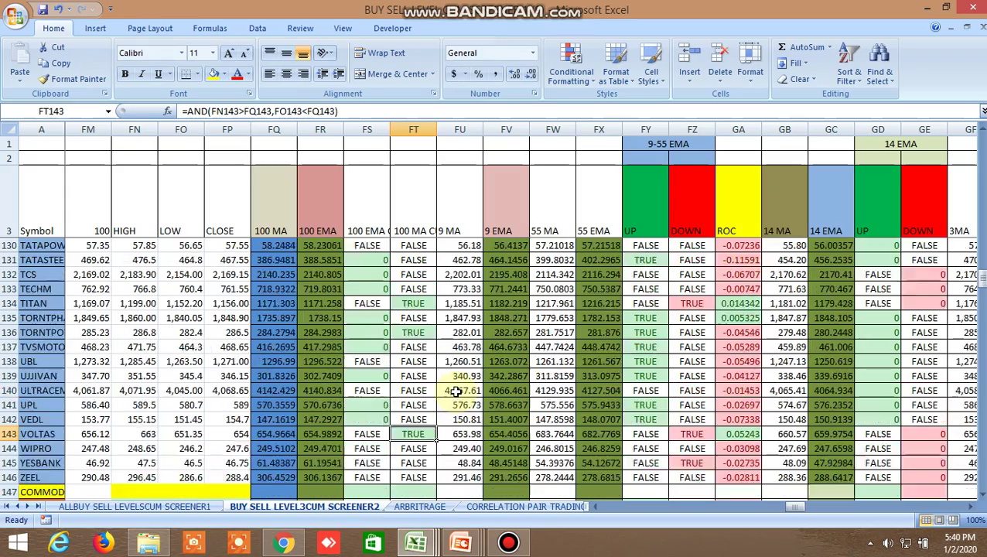
{"action": "scroll", "coordinate": [458, 388], "scroll_direction": "up", "scroll_amount": 20}
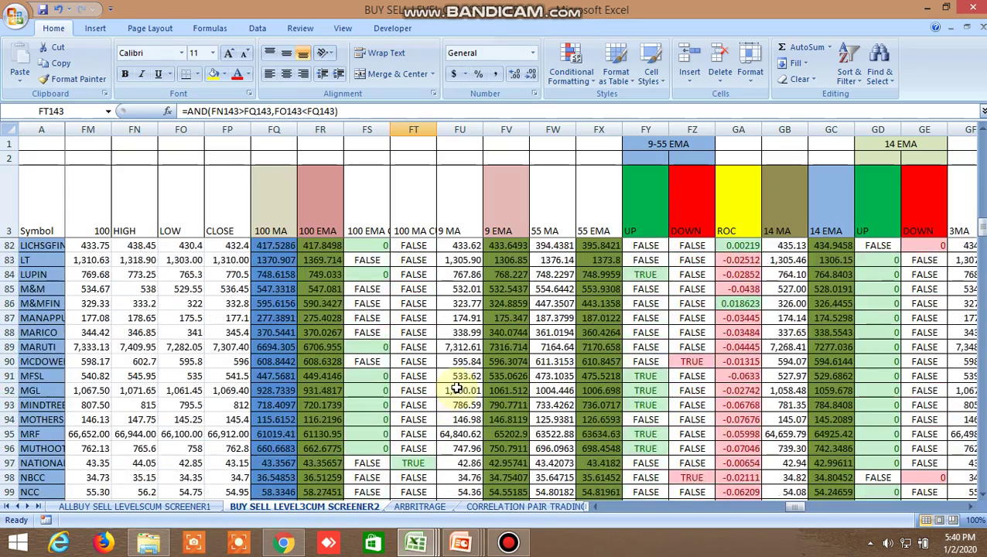
{"action": "scroll", "coordinate": [468, 356], "scroll_direction": "up", "scroll_amount": 6}
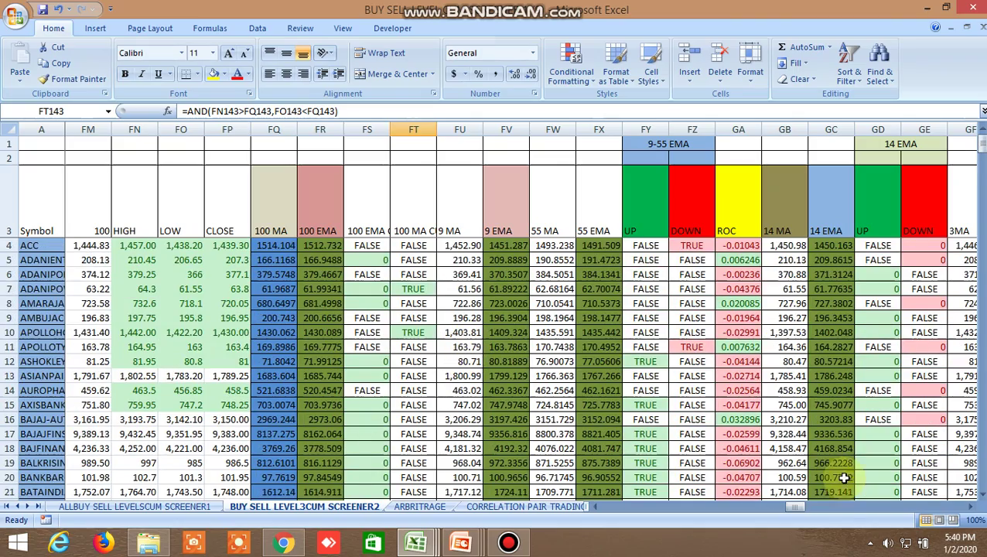
{"action": "left_click_drag", "start_coordinate": [796, 508], "coordinate": [609, 518]}
In the BUY SELL LEVEL CUM SCREENER workbook, go past CORRELATION PAIR TRADING and open the INSIDE THE BAR WITH NR7 sheet
{"action": "mouse_move", "coordinate": [415, 542]}
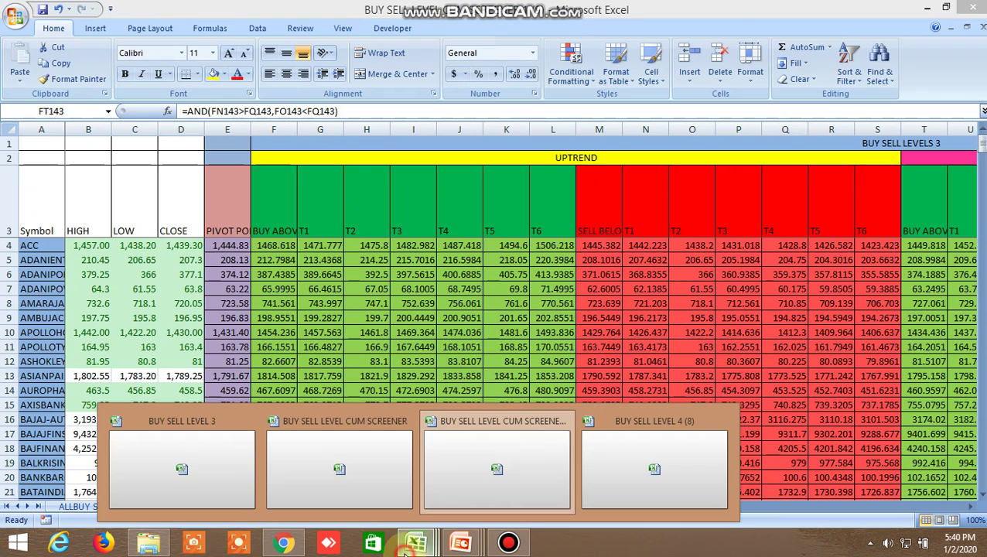
{"action": "left_click", "coordinate": [495, 465]}
{"action": "left_click", "coordinate": [563, 507]}
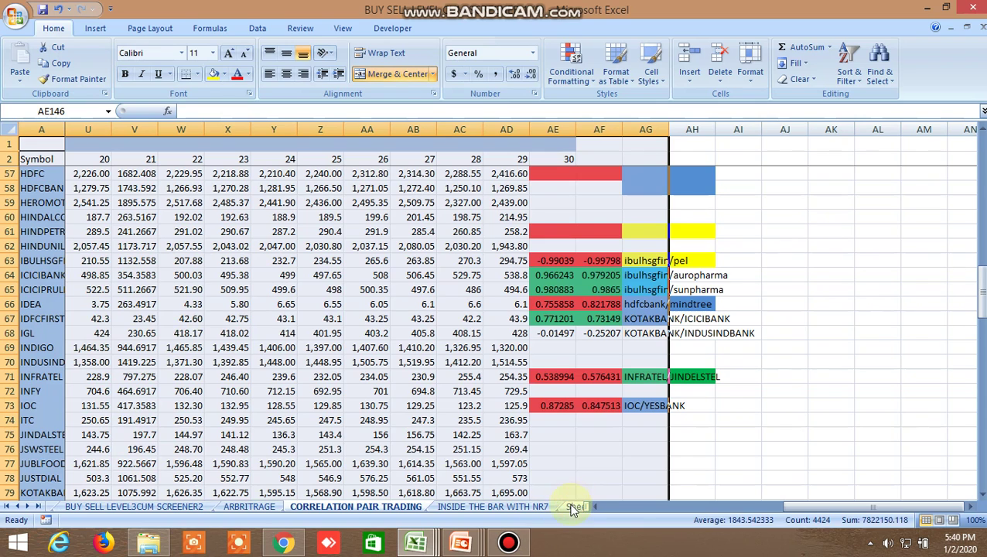
{"action": "left_click", "coordinate": [524, 507]}
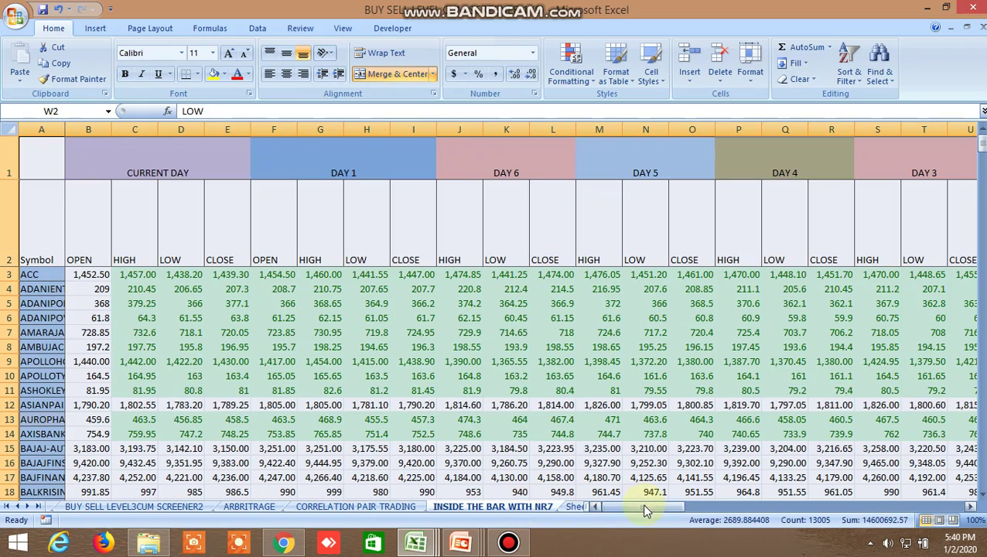
Locate the INSIDE THE BAR columns and examine the 1 DAY and 2 DAY signals, selecting headers Y2 and Z2
{"action": "left_click_drag", "start_coordinate": [644, 505], "coordinate": [706, 509]}
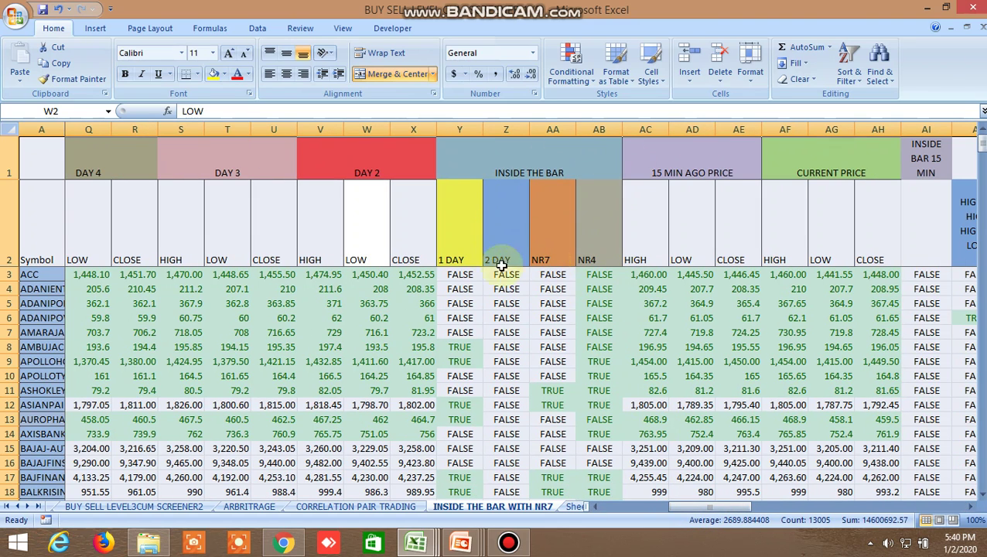
{"action": "left_click", "coordinate": [458, 257]}
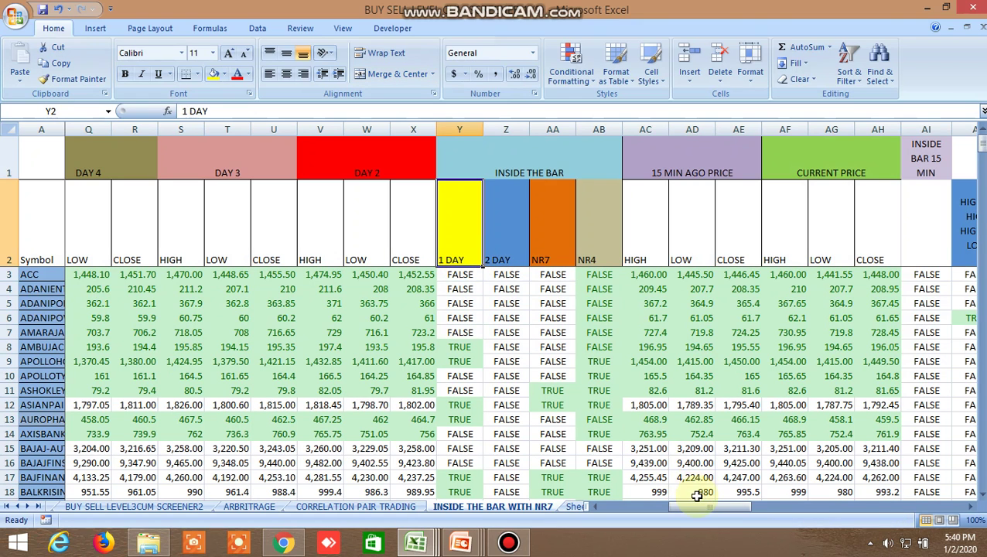
{"action": "left_click", "coordinate": [502, 244]}
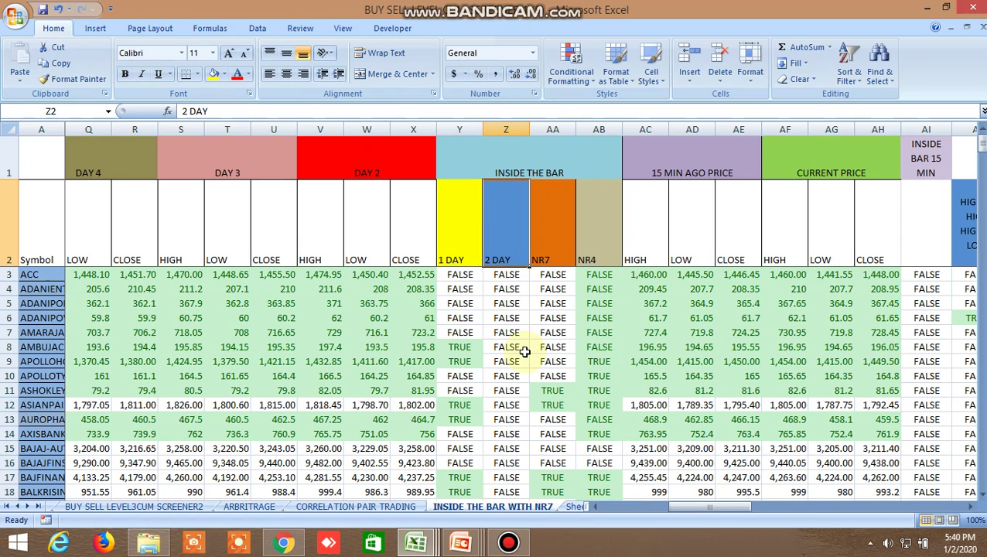